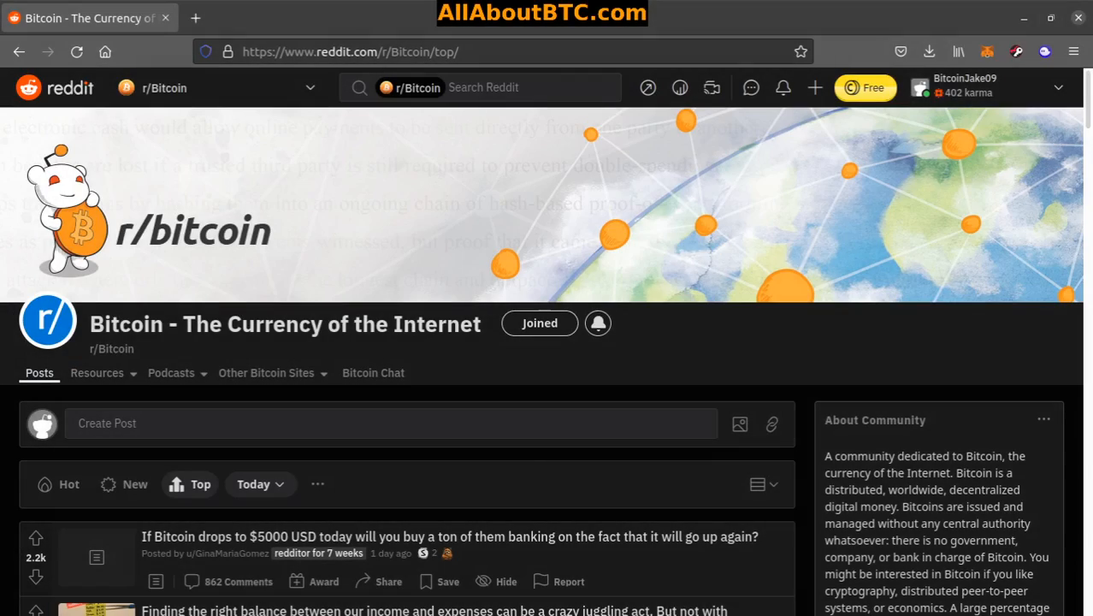
scroll(514, 450, down, 8)
scroll(479, 436, down, 3)
scroll(470, 428, down, 3)
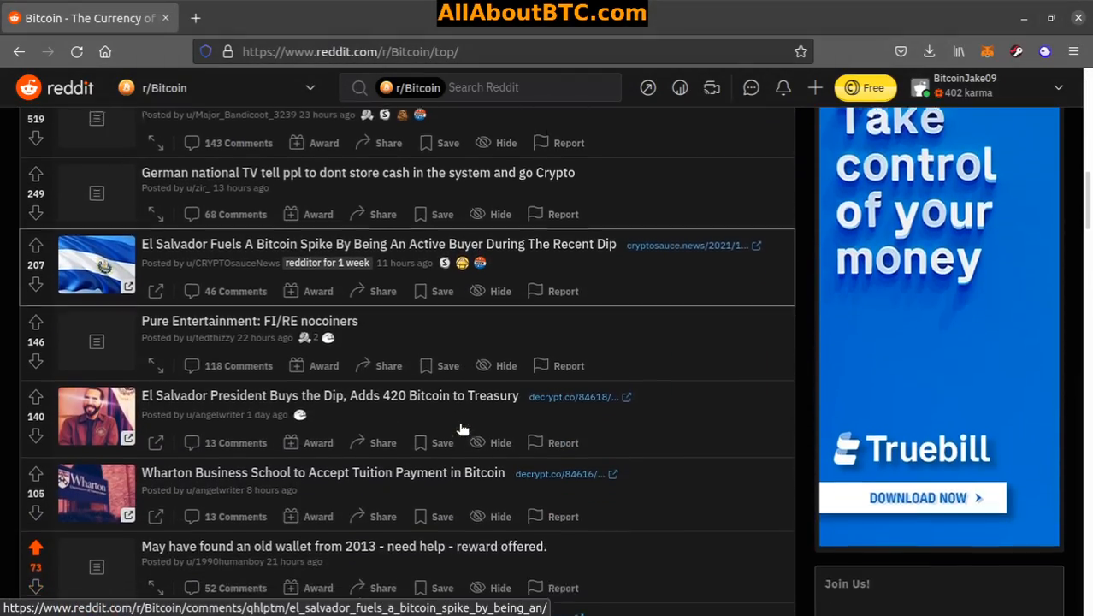
scroll(461, 425, down, 2)
scroll(462, 428, down, 1)
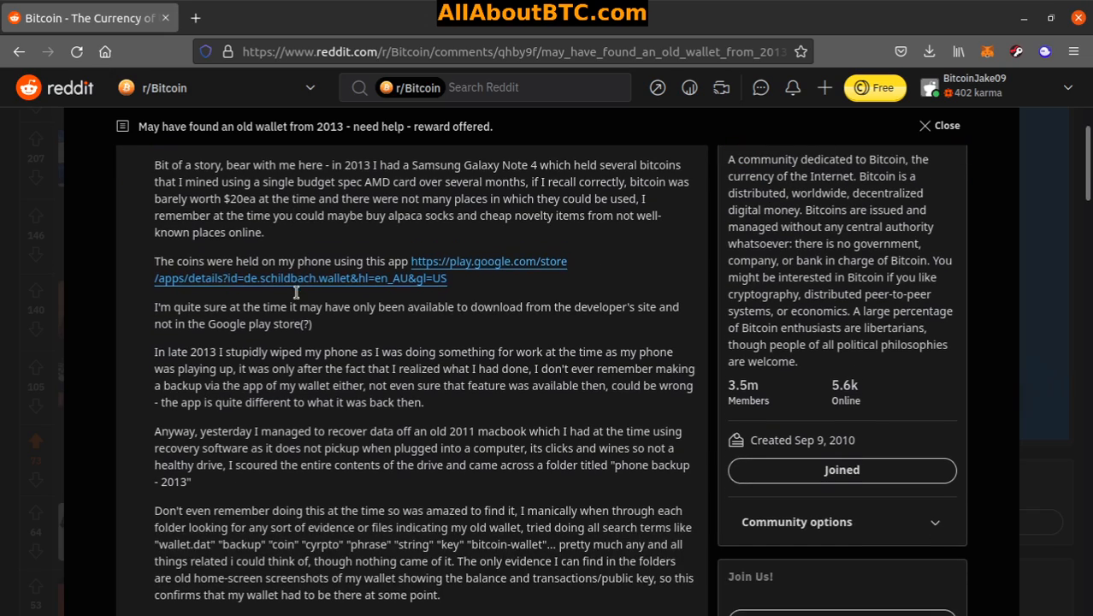
scroll(291, 299, down, 3)
scroll(295, 295, down, 3)
scroll(295, 293, down, 3)
scroll(295, 295, down, 3)
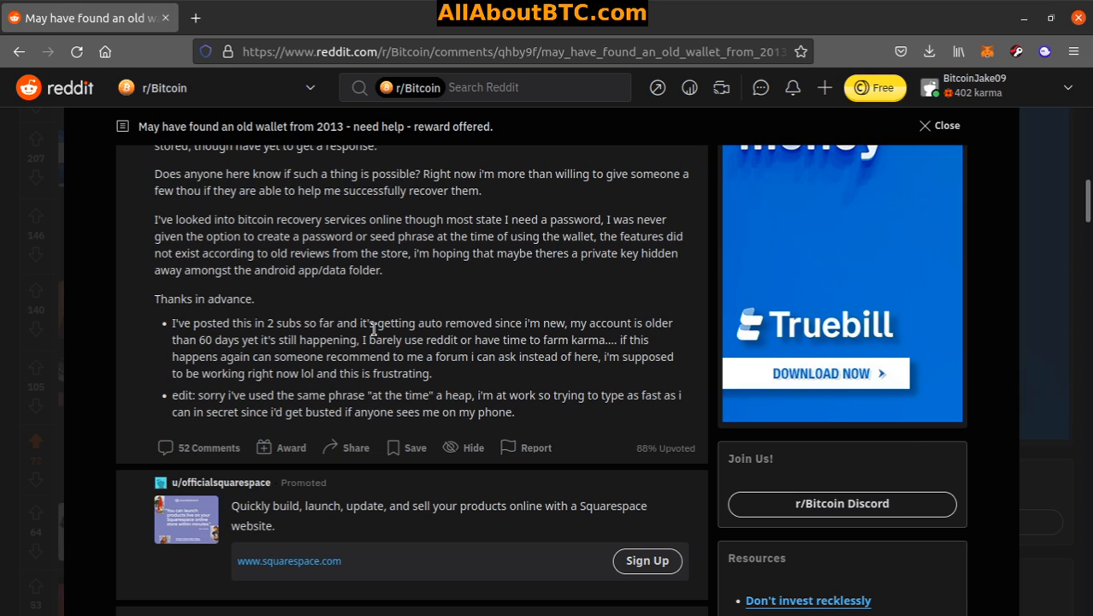
scroll(436, 332, down, 3)
scroll(437, 331, down, 4)
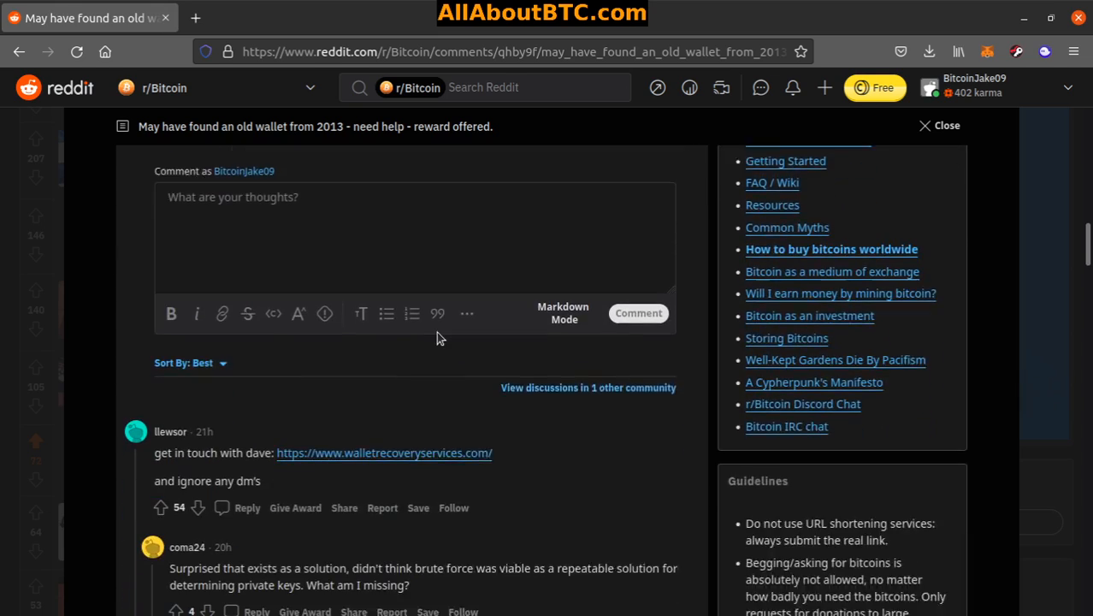
scroll(436, 331, down, 2)
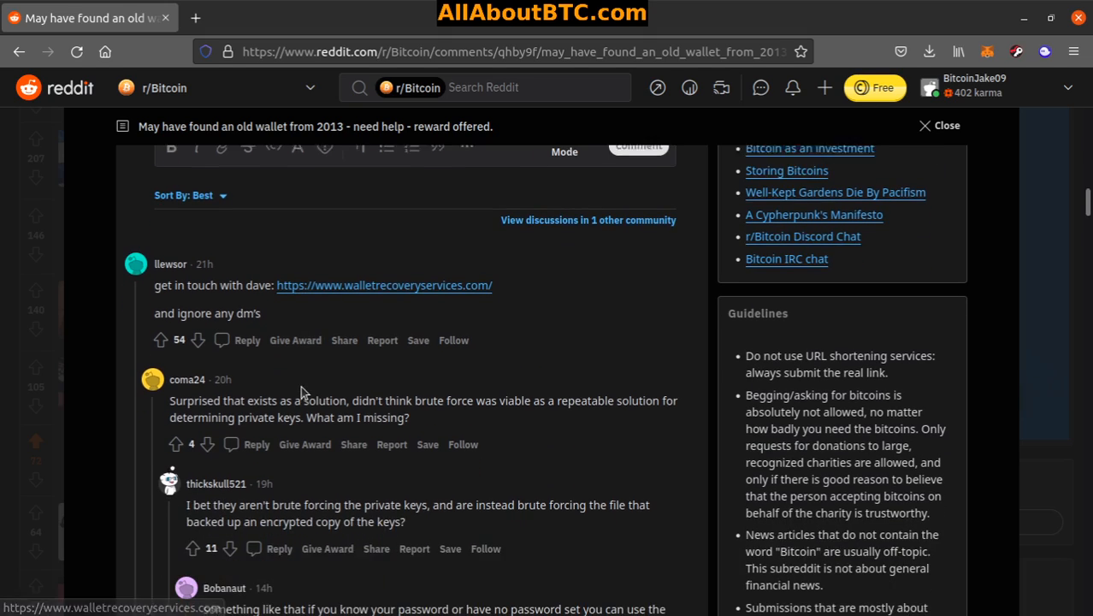
scroll(302, 389, down, 1)
scroll(377, 374, up, 6)
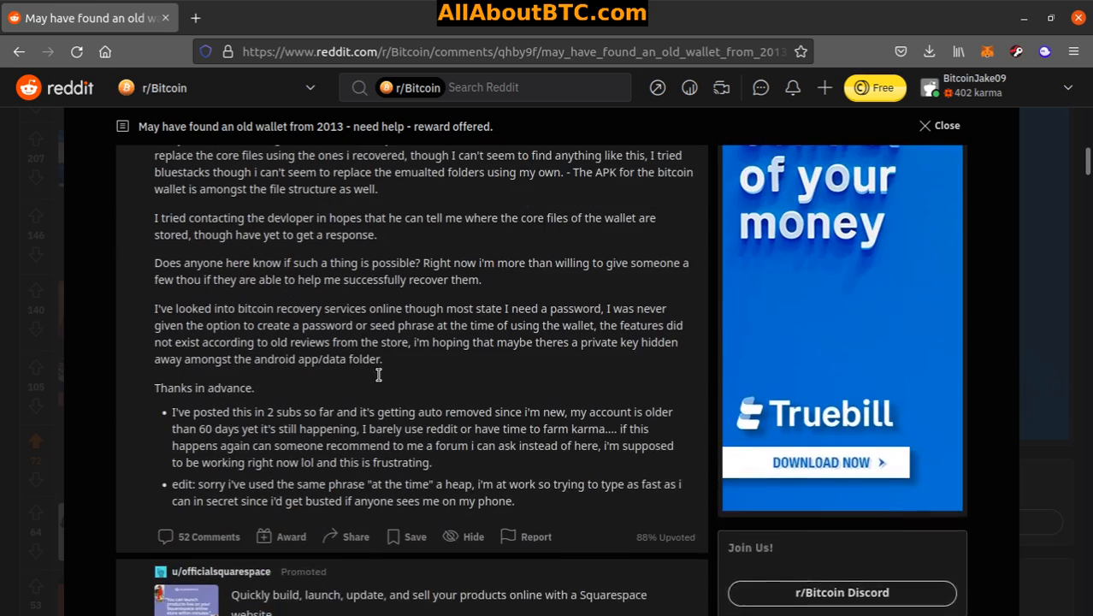
scroll(378, 375, up, 4)
scroll(377, 375, up, 3)
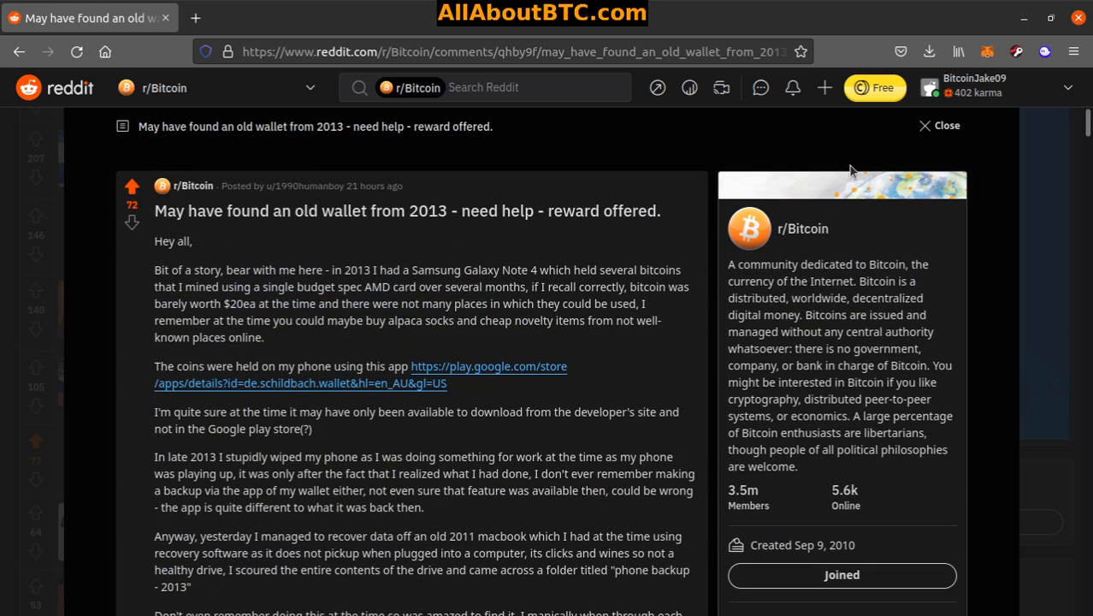
Step: Close the old wallet post overlay and return to the r/Bitcoin top posts list
click(935, 135)
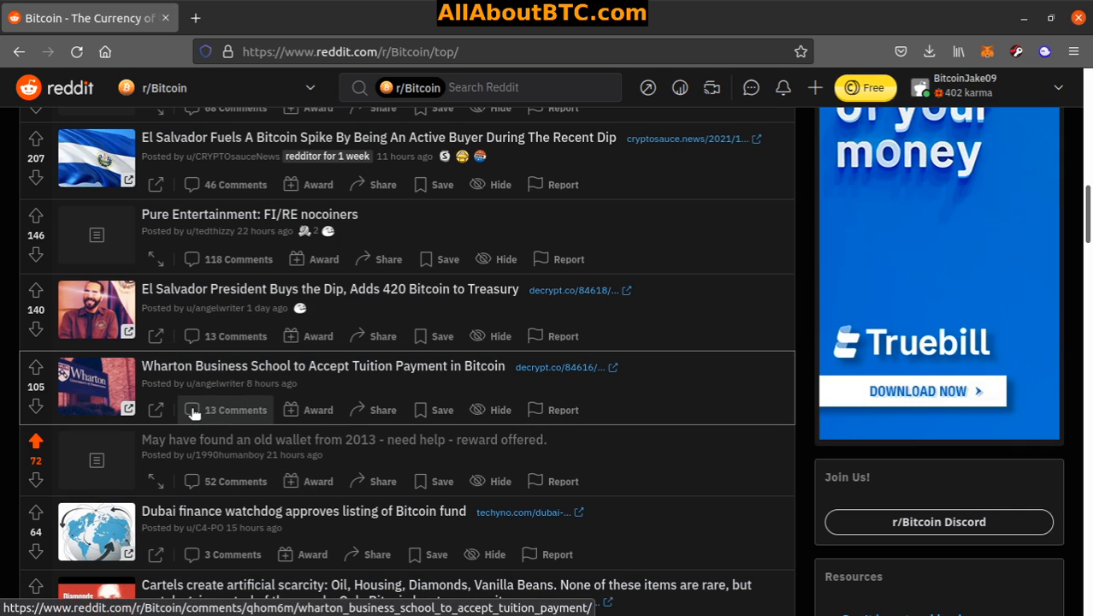
Step: Read the Wharton tuition post and the comment about a single online course, then close it
click(238, 372)
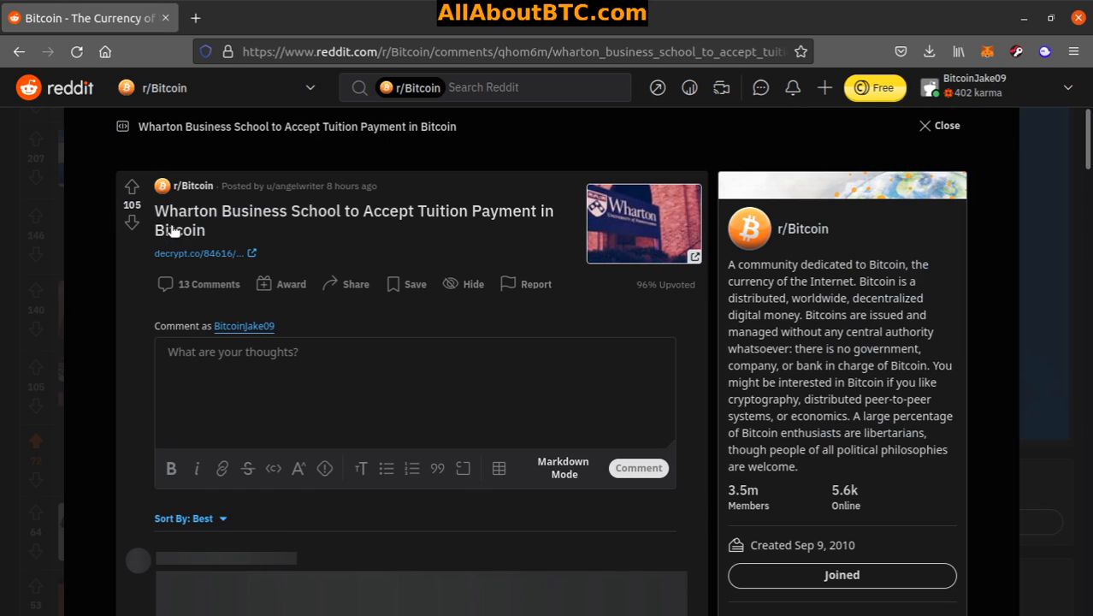
scroll(137, 197, down, 4)
scroll(227, 205, down, 1)
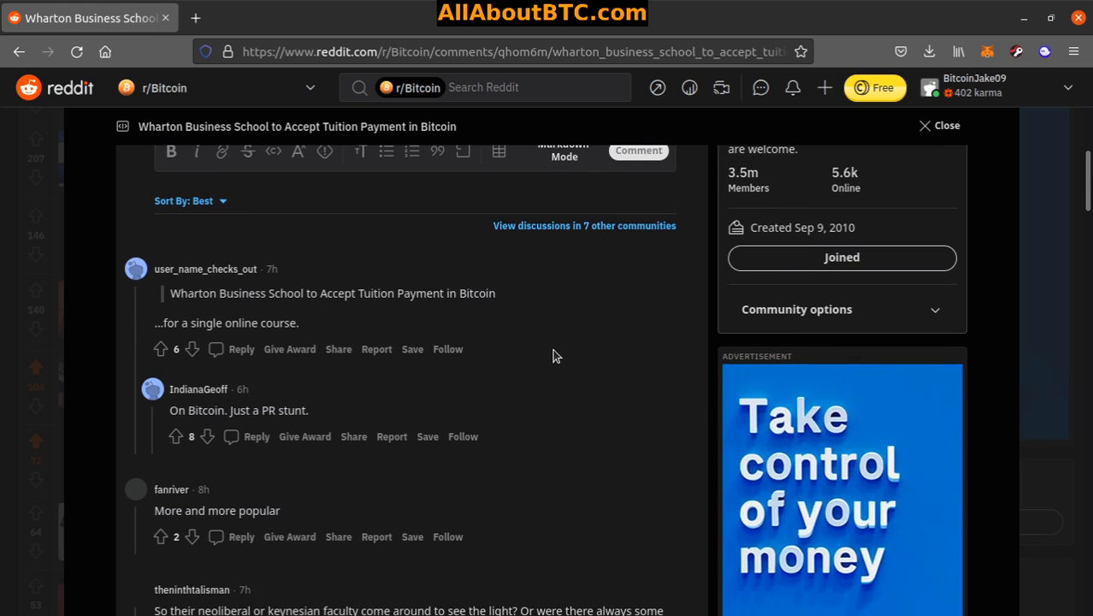
triple_click(180, 322)
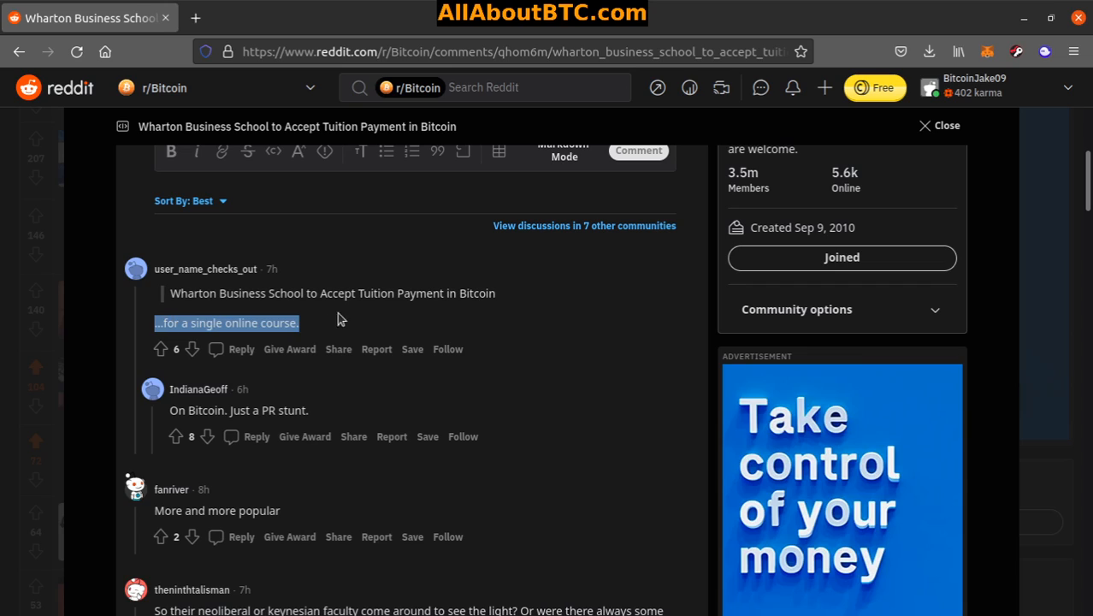
scroll(548, 310, up, 5)
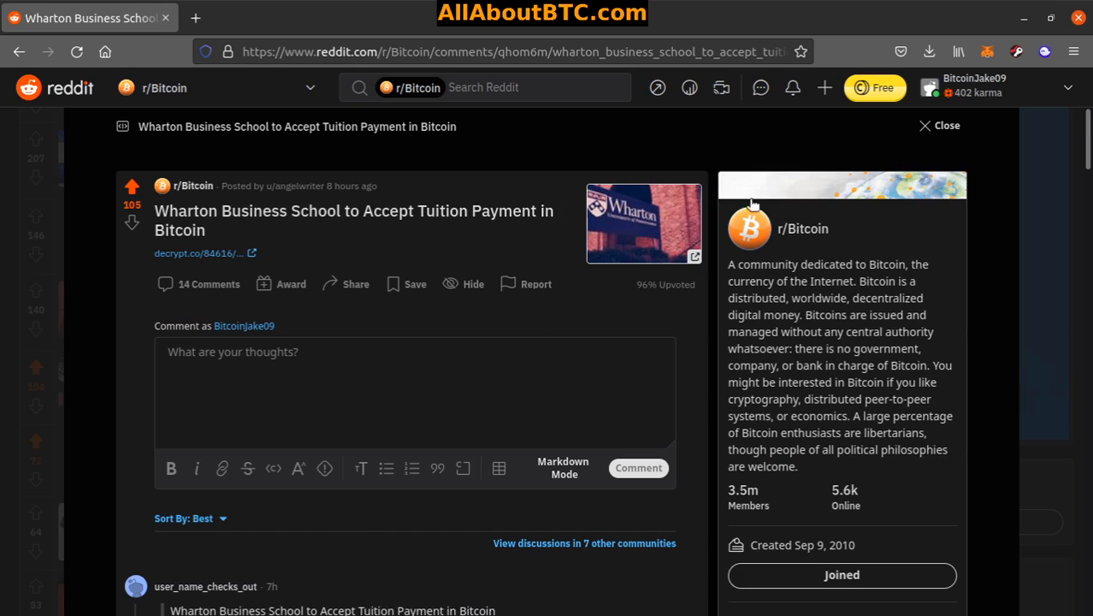
click(935, 127)
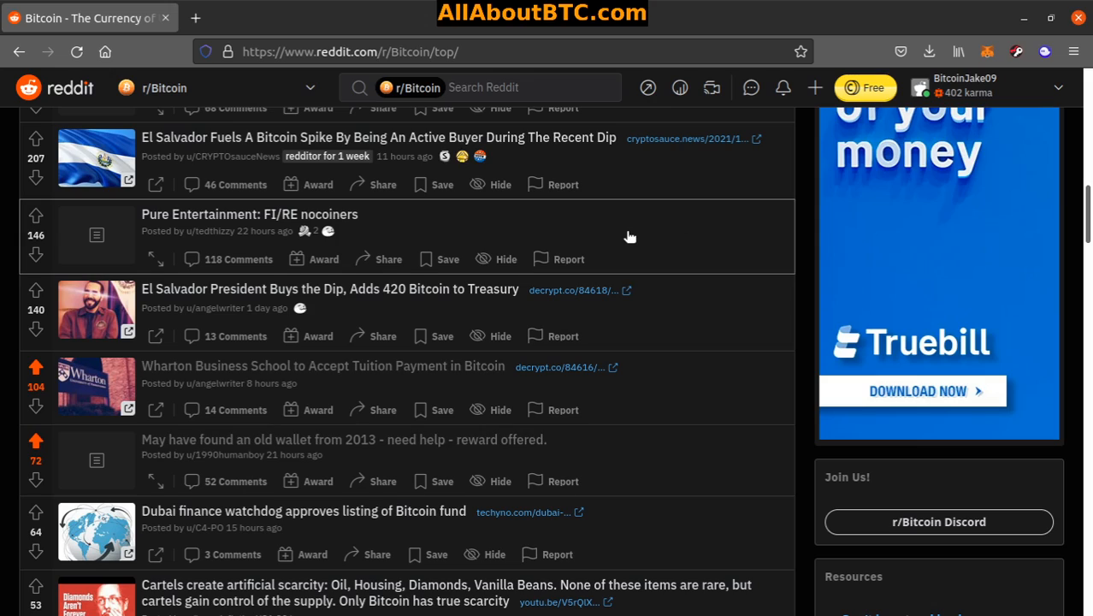
Step: Upvote the El Salvador President Buys the Dip post, read its comments, and close it
click(254, 293)
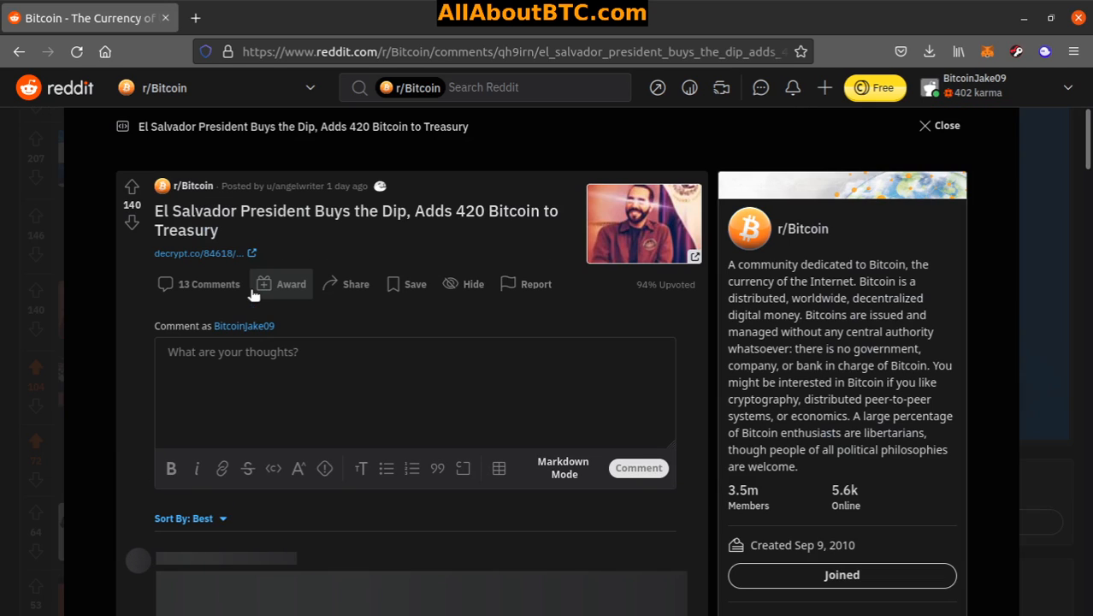
click(131, 187)
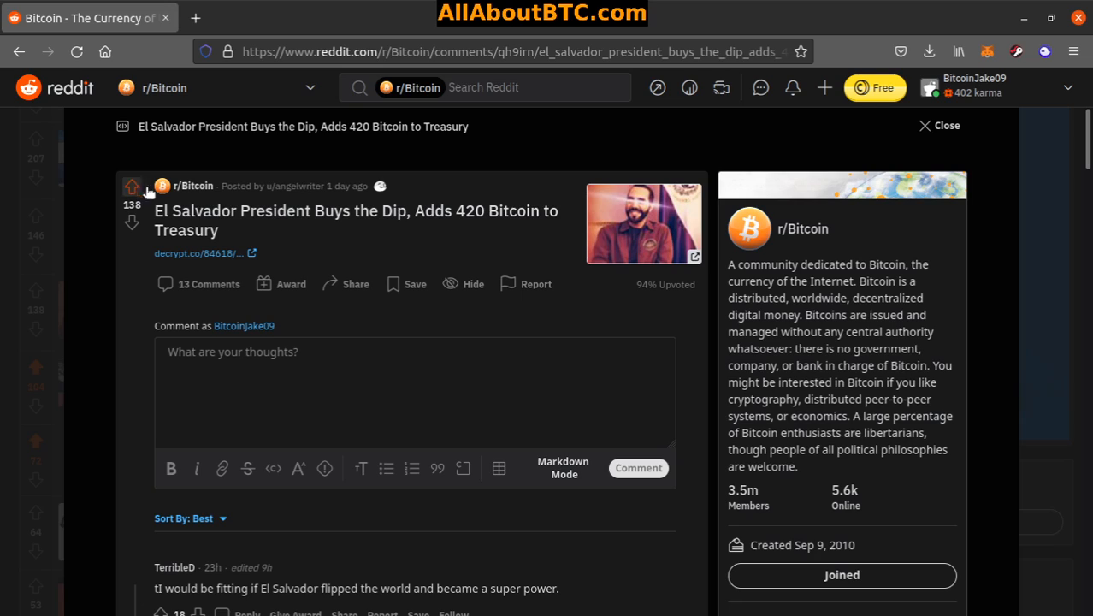
scroll(324, 231, down, 1)
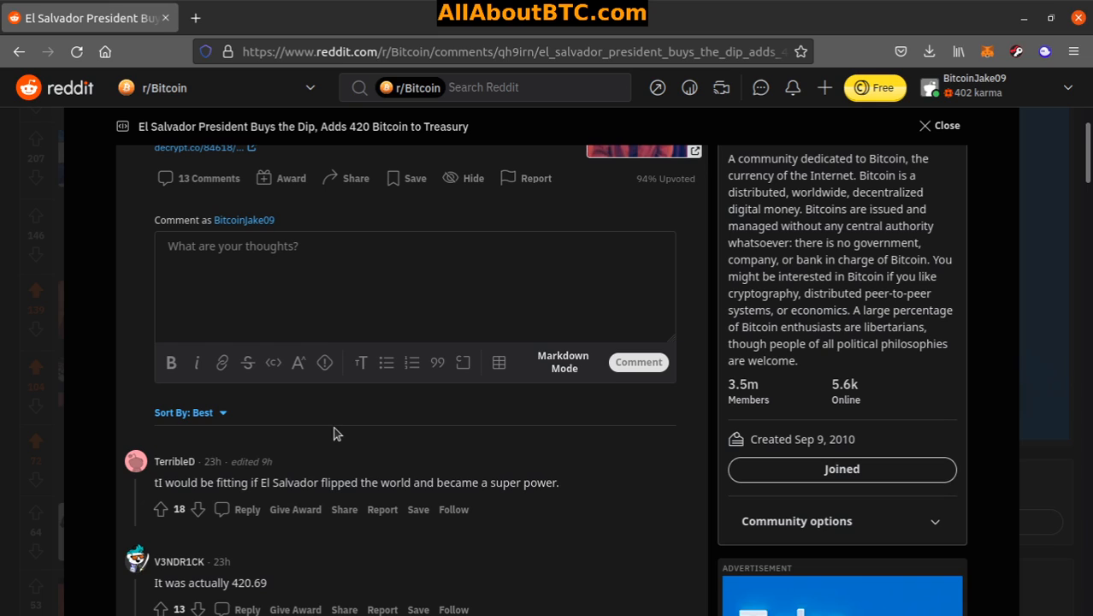
scroll(355, 445, down, 2)
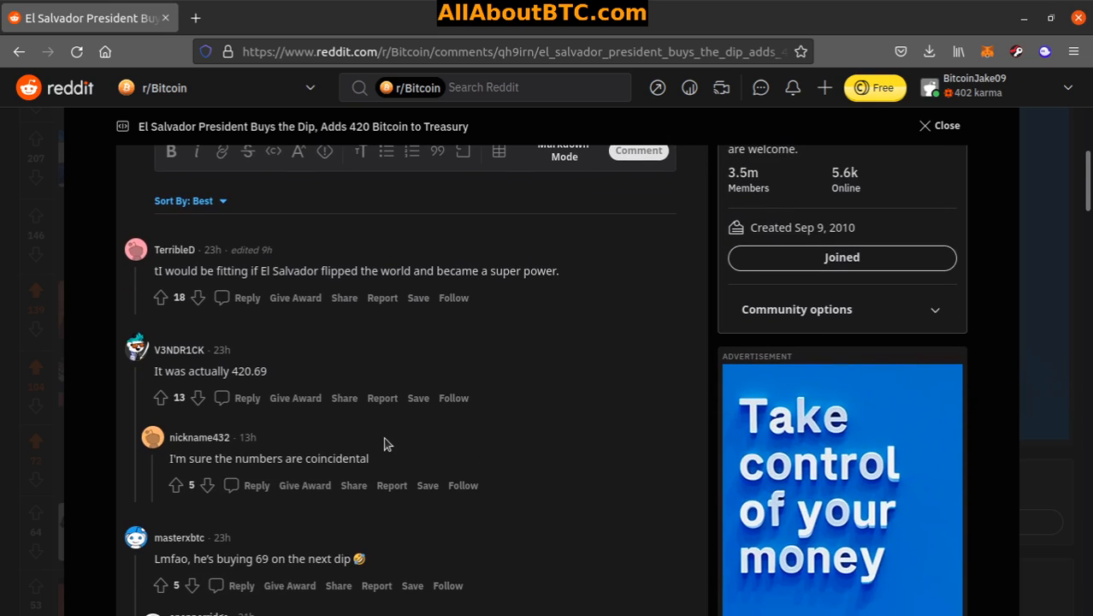
scroll(358, 382, down, 1)
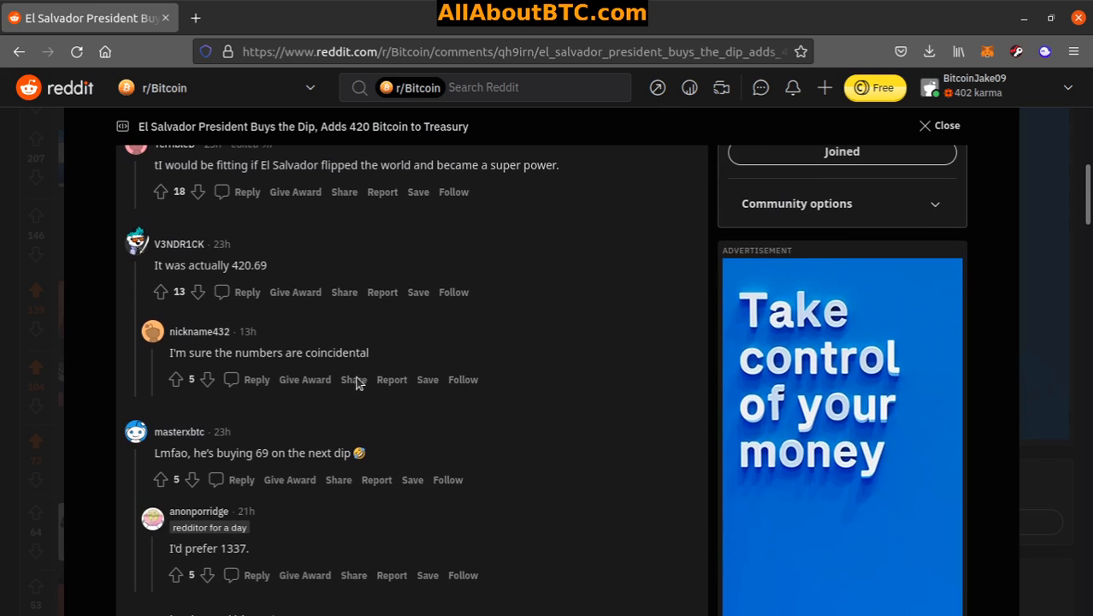
scroll(379, 353, down, 1)
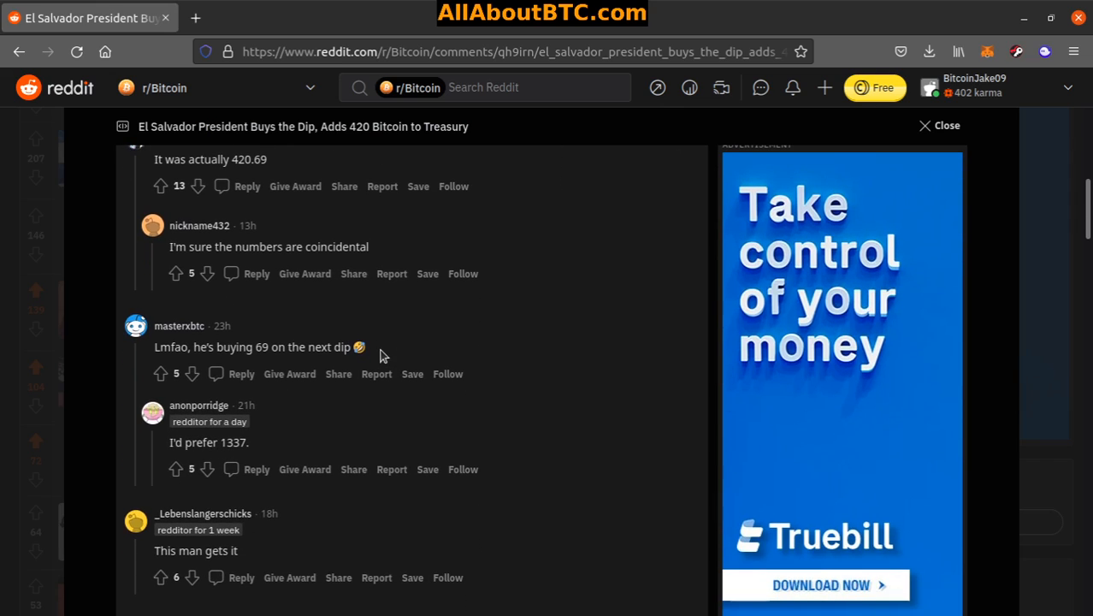
scroll(525, 371, down, 2)
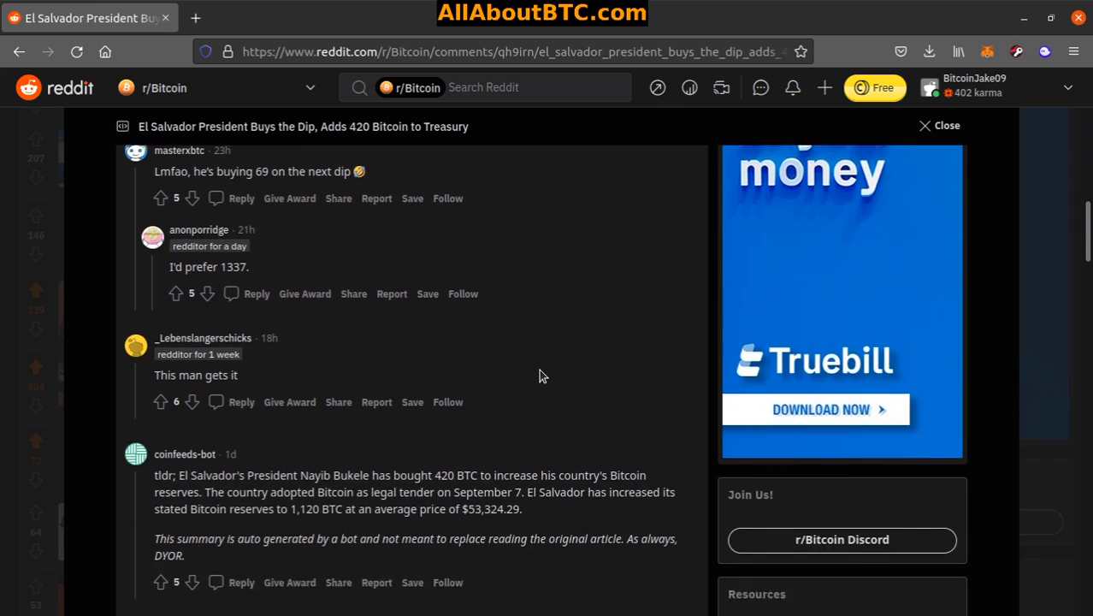
scroll(539, 369, up, 5)
click(925, 126)
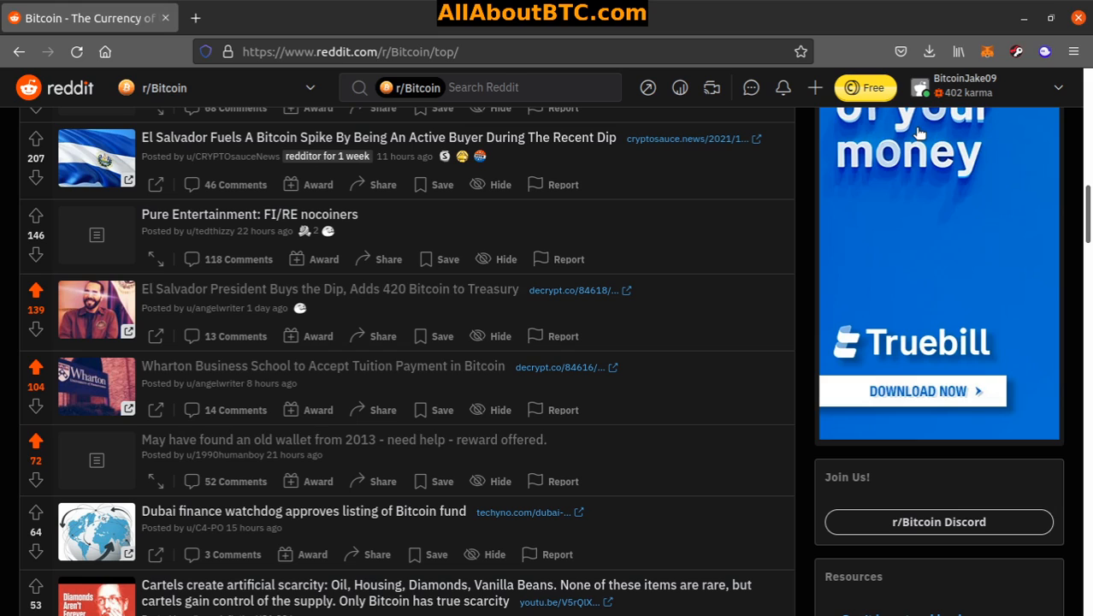
scroll(308, 295, up, 1)
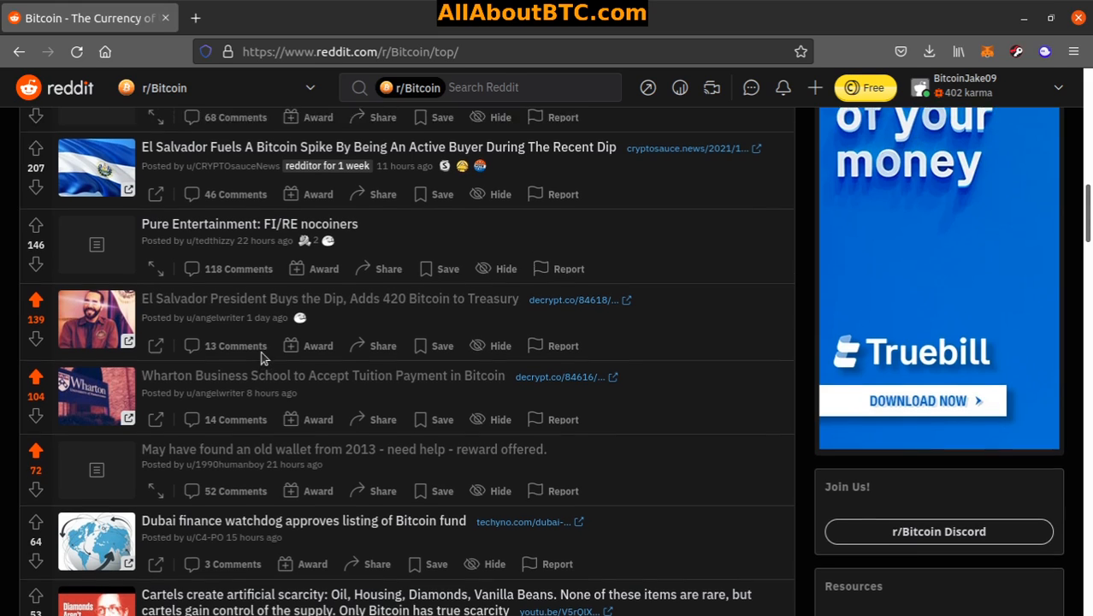
scroll(266, 355, up, 1)
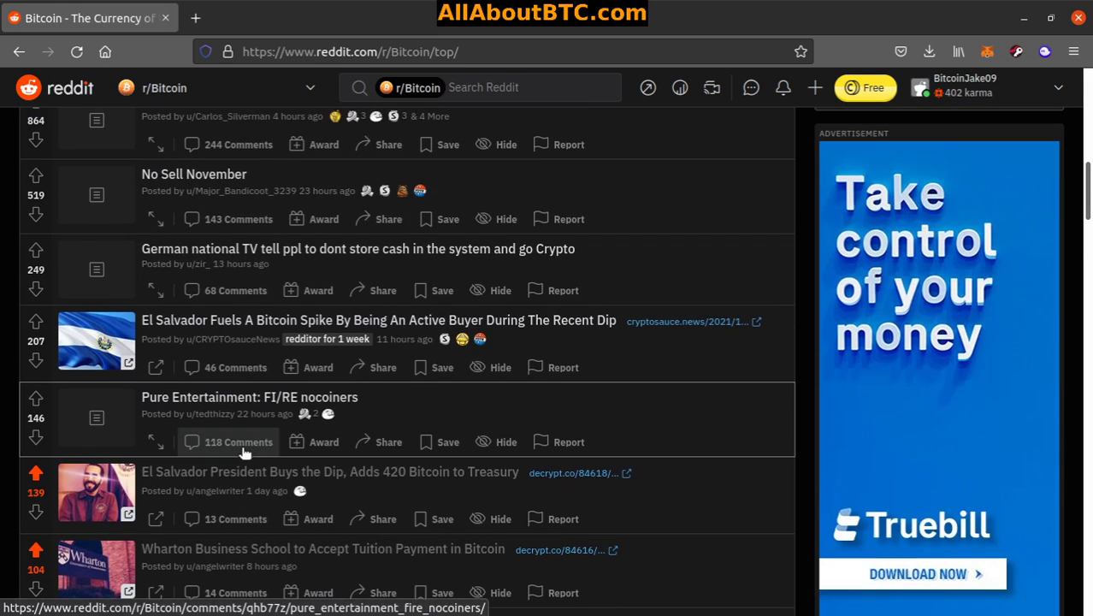
Step: Read the Pure Entertainment: FI/RE nocoiners post and its comments, then close back to the listing
click(272, 396)
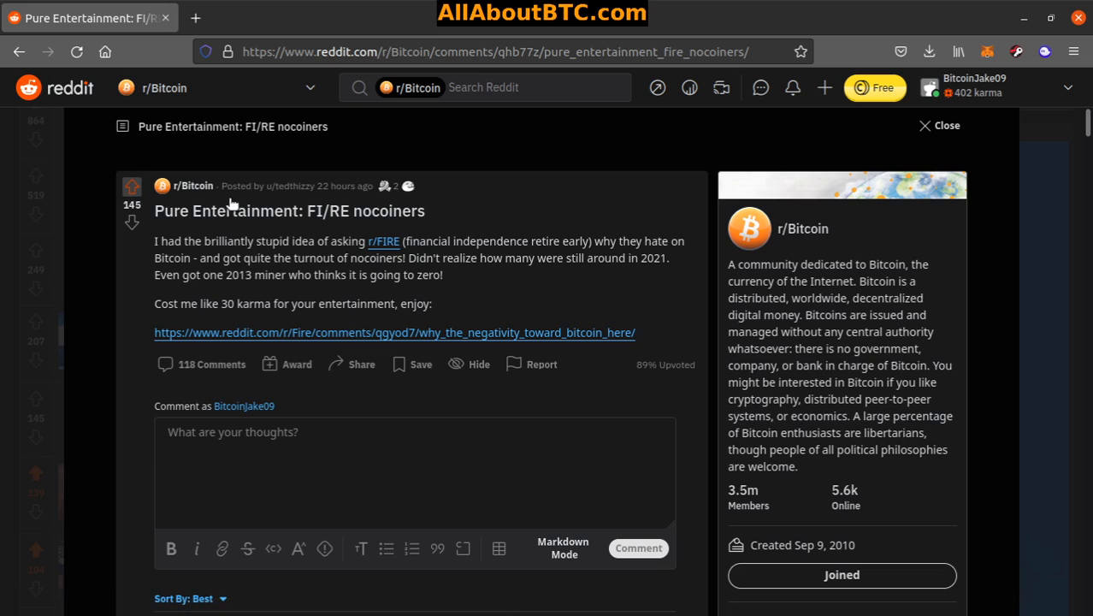
scroll(535, 282, down, 5)
scroll(536, 281, down, 3)
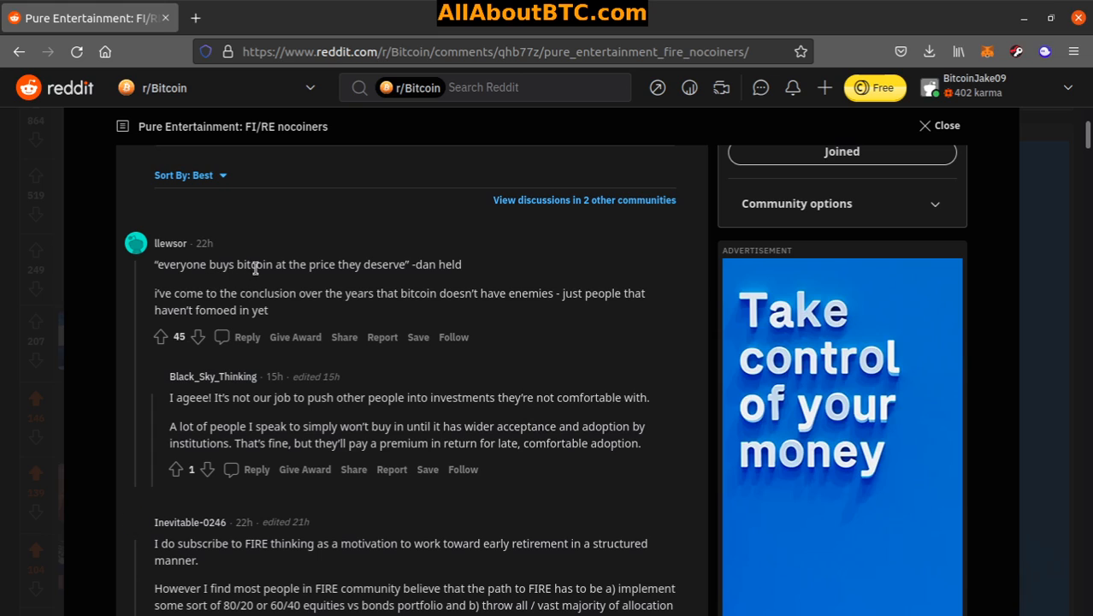
scroll(417, 334, up, 5)
scroll(417, 334, up, 3)
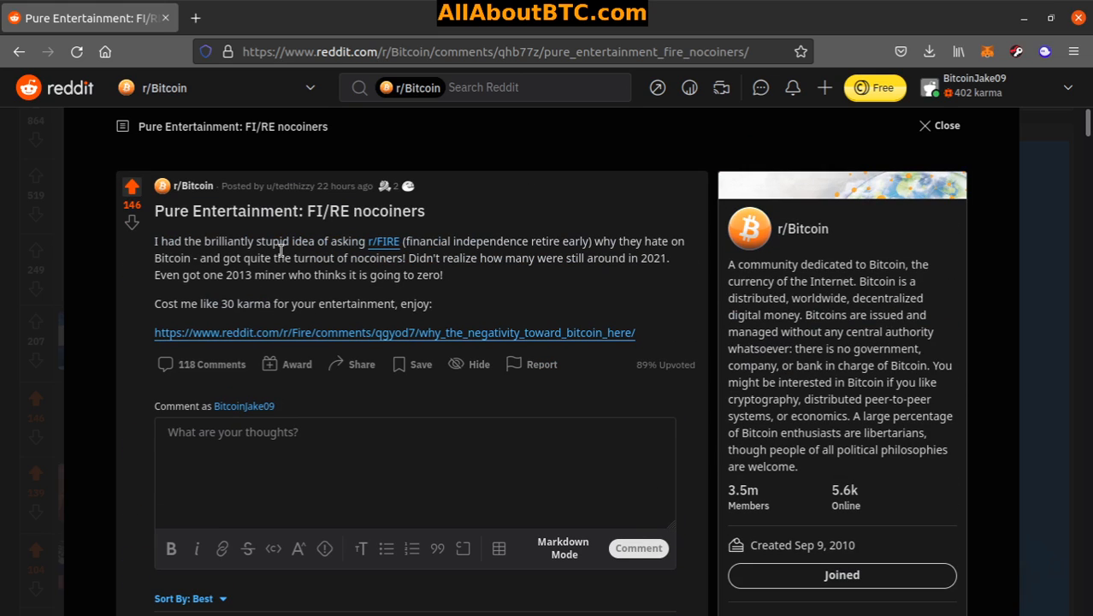
click(936, 126)
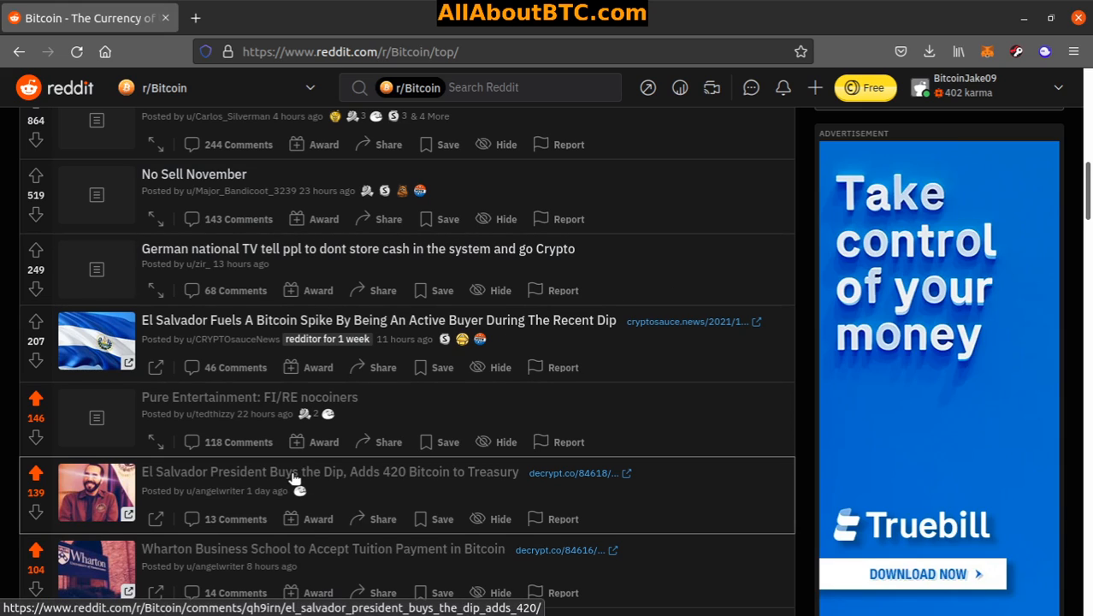
scroll(156, 518, up, 1)
scroll(157, 518, up, 1)
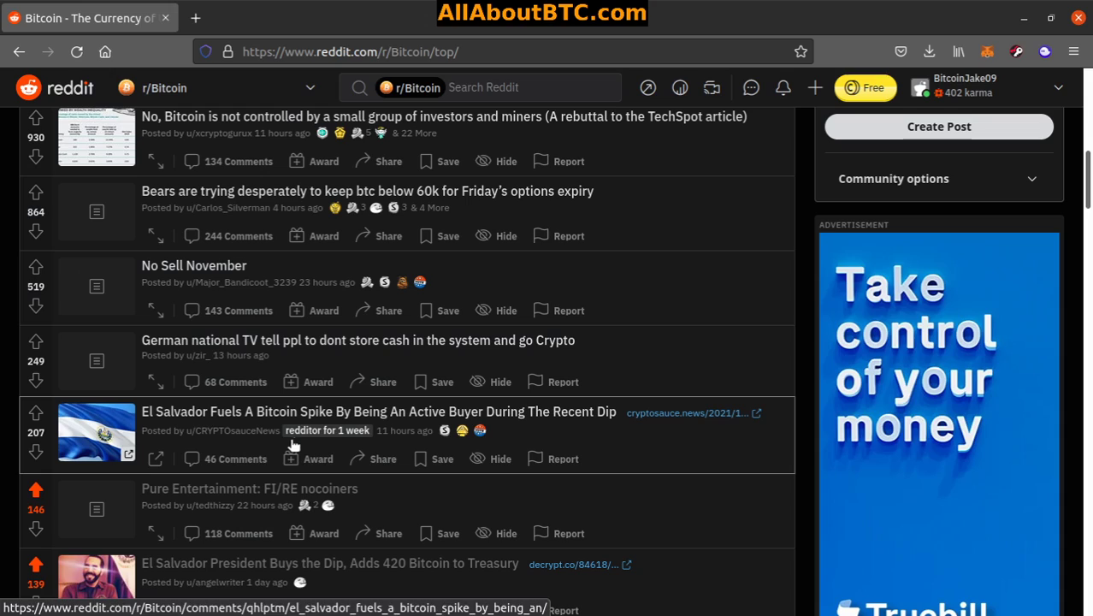
click(359, 411)
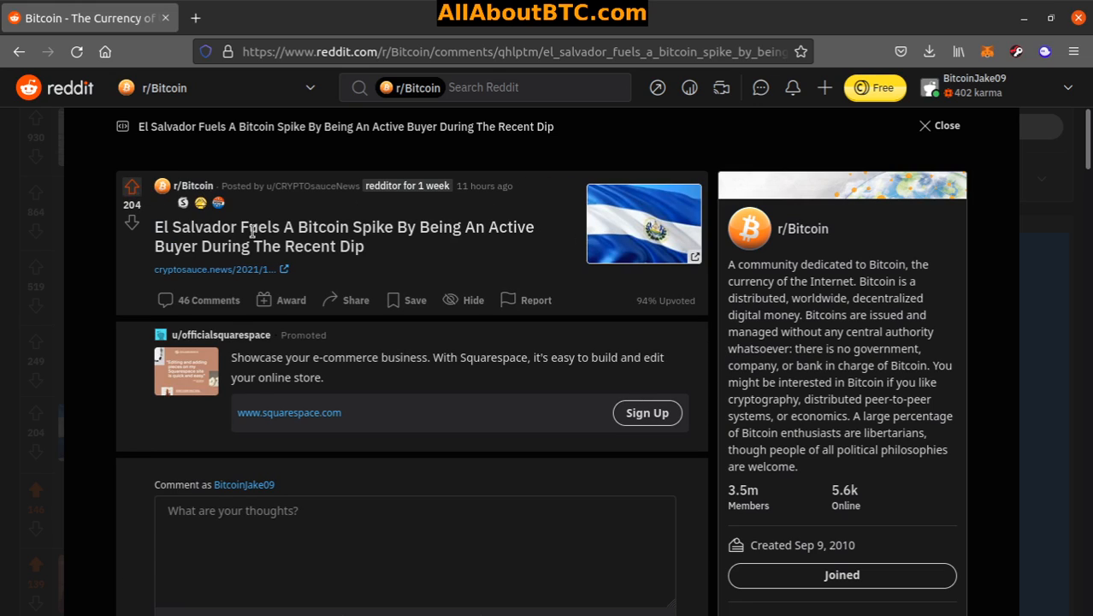
scroll(514, 278, down, 2)
scroll(514, 278, down, 3)
scroll(514, 278, down, 2)
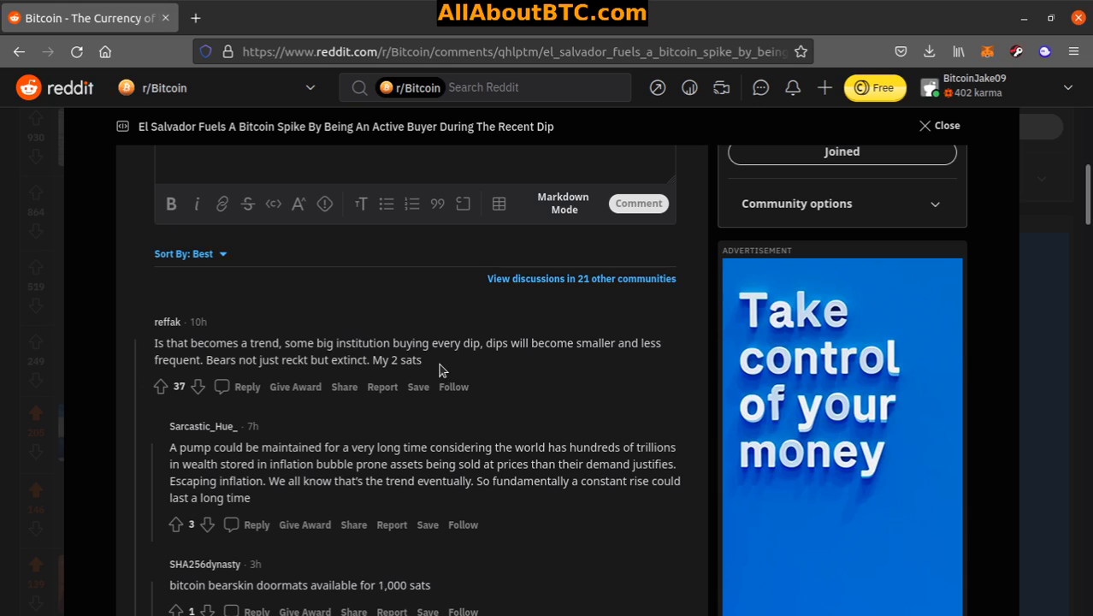
scroll(444, 366, up, 6)
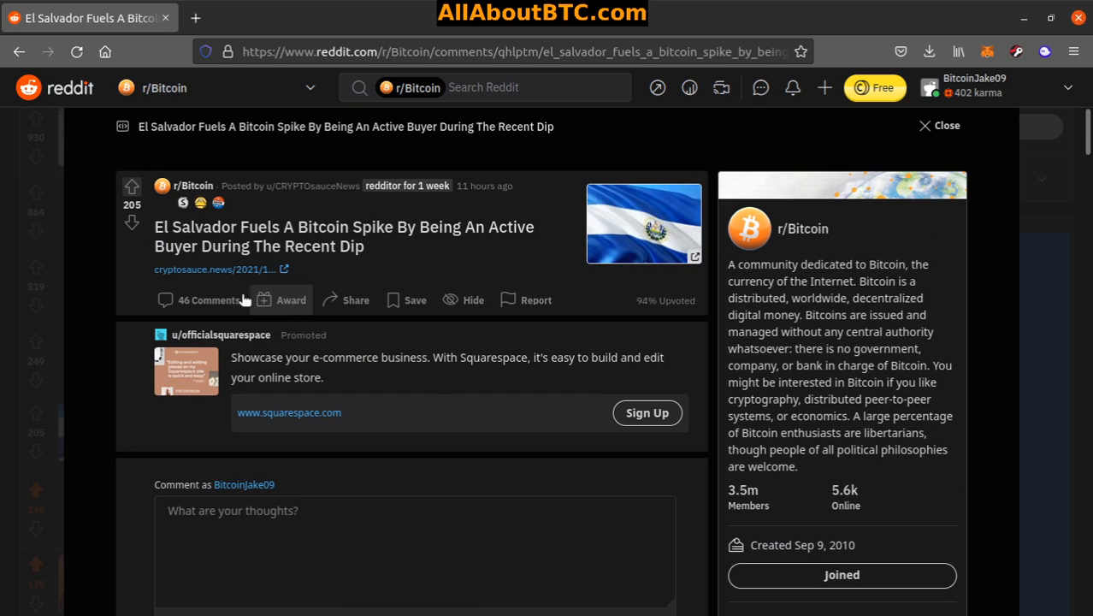
click(940, 126)
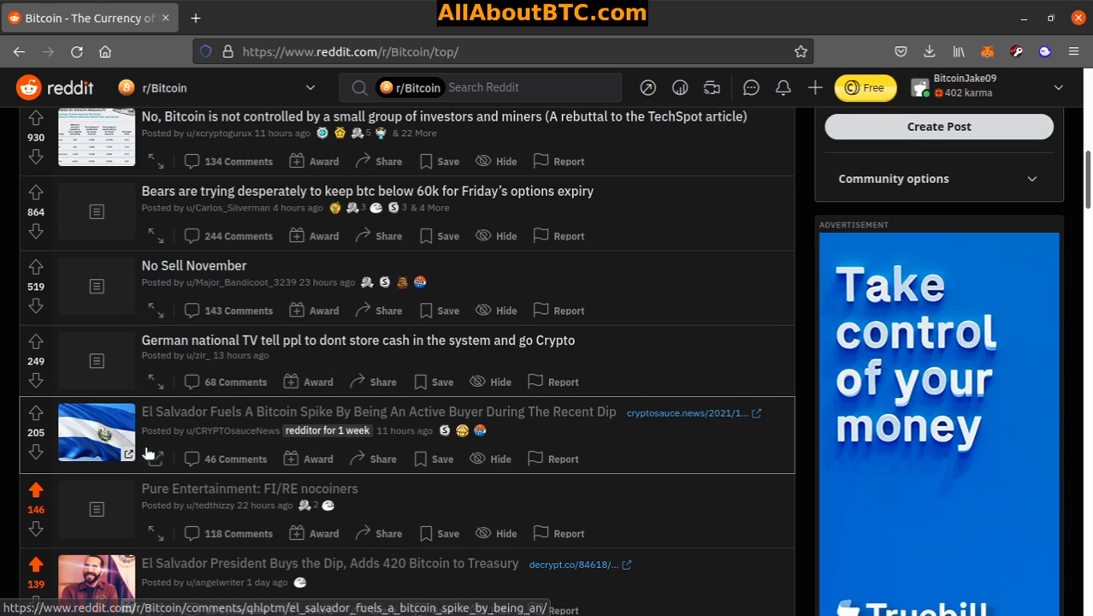
Step: Read the German national TV post's comments and close it back to the top listing
click(298, 344)
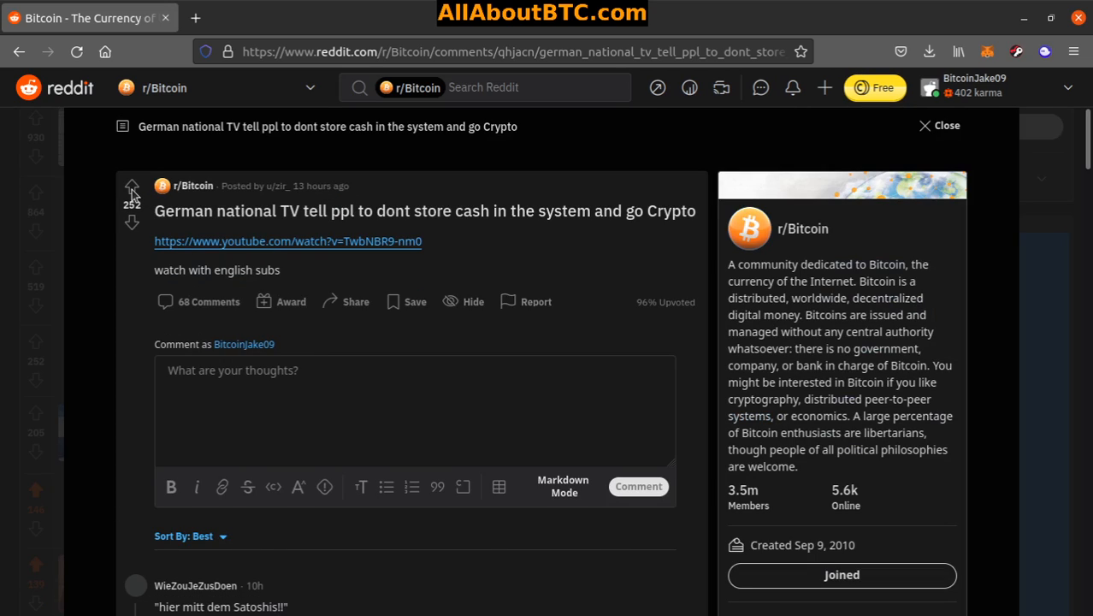
scroll(513, 325, down, 4)
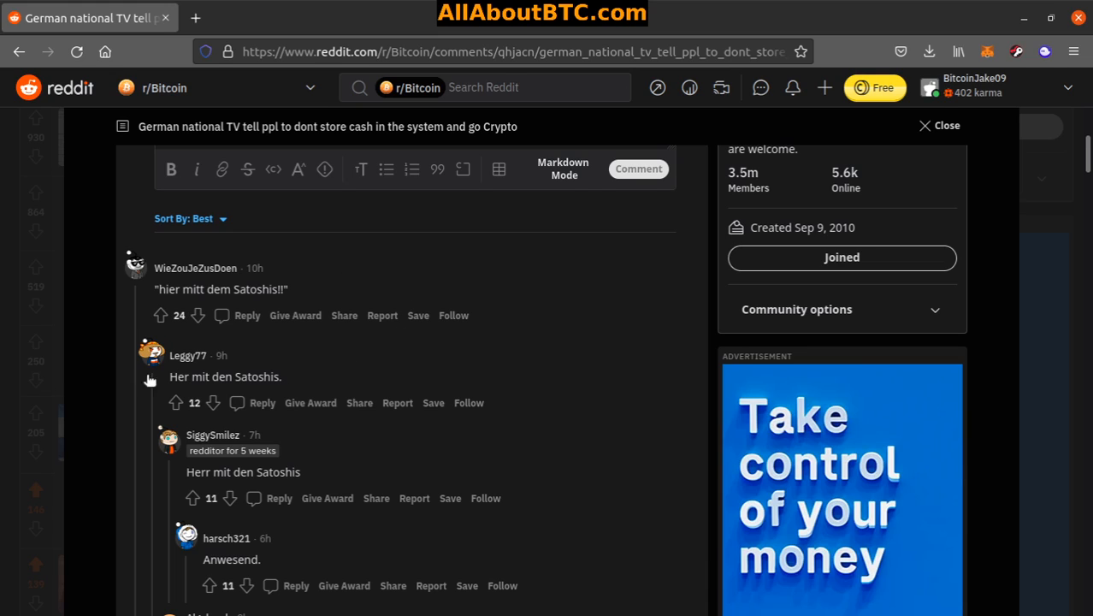
scroll(492, 383, up, 4)
click(941, 125)
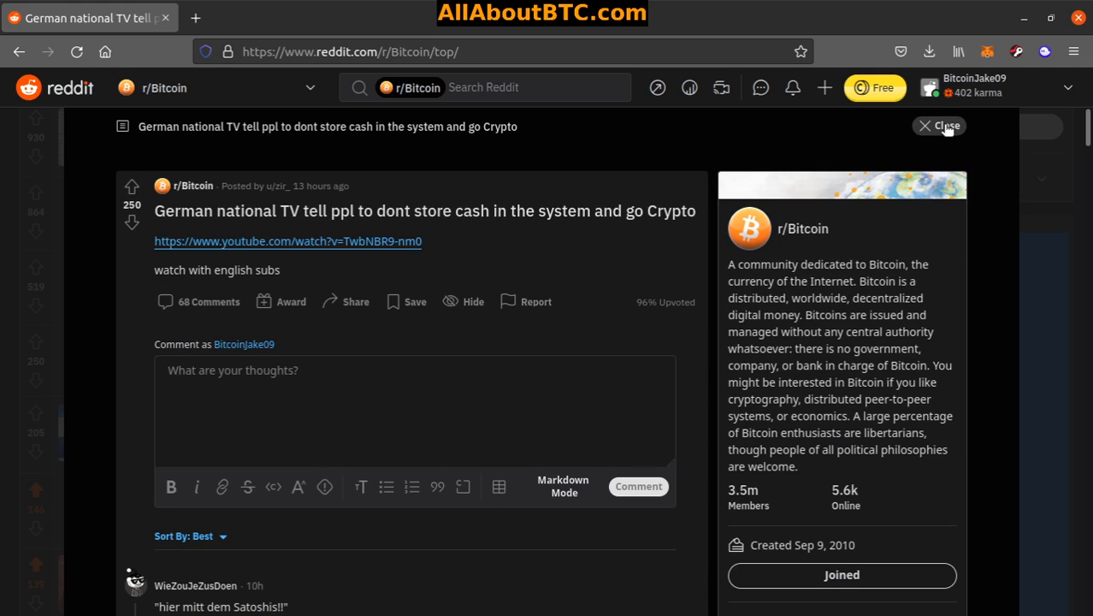
Step: Upvote the El Salvador spike post, read No Sell November and upvote its 'What an easy challenge' comment
click(34, 417)
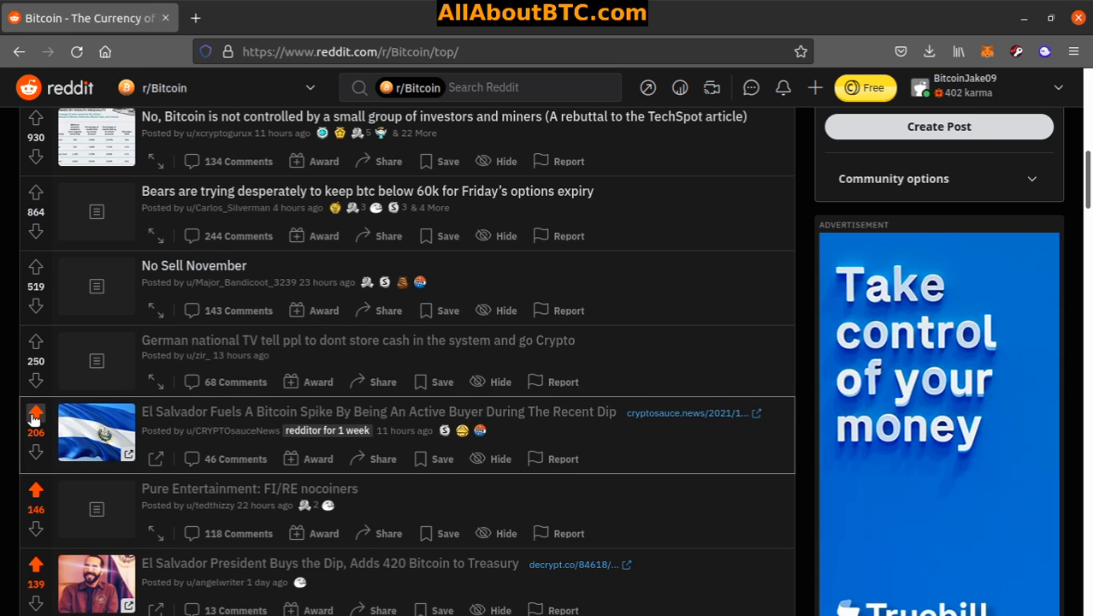
scroll(246, 427, up, 2)
scroll(247, 428, up, 1)
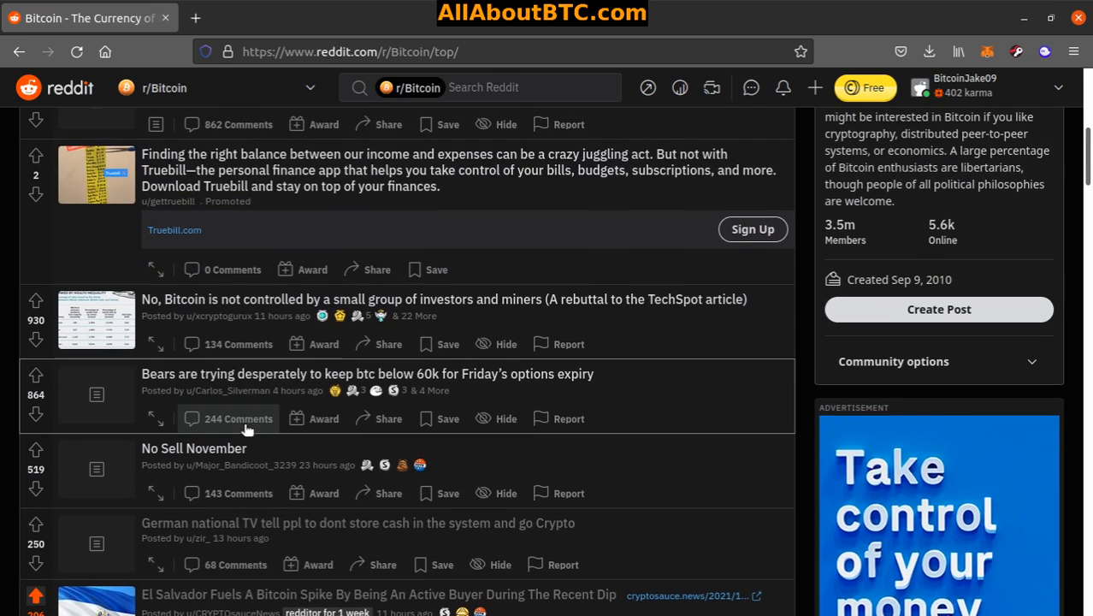
click(201, 448)
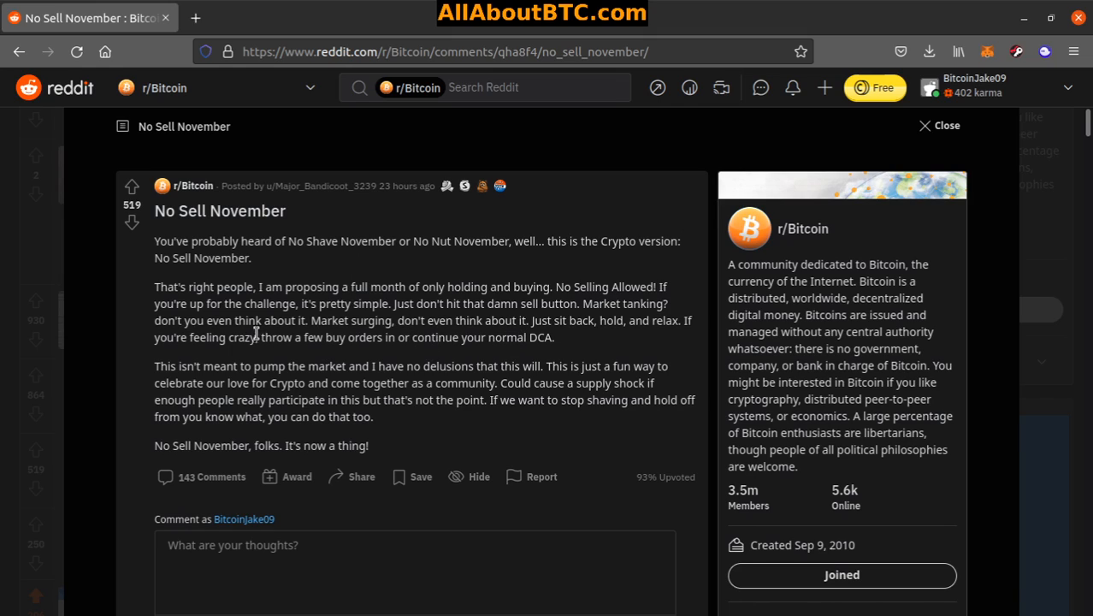
scroll(334, 262, down, 2)
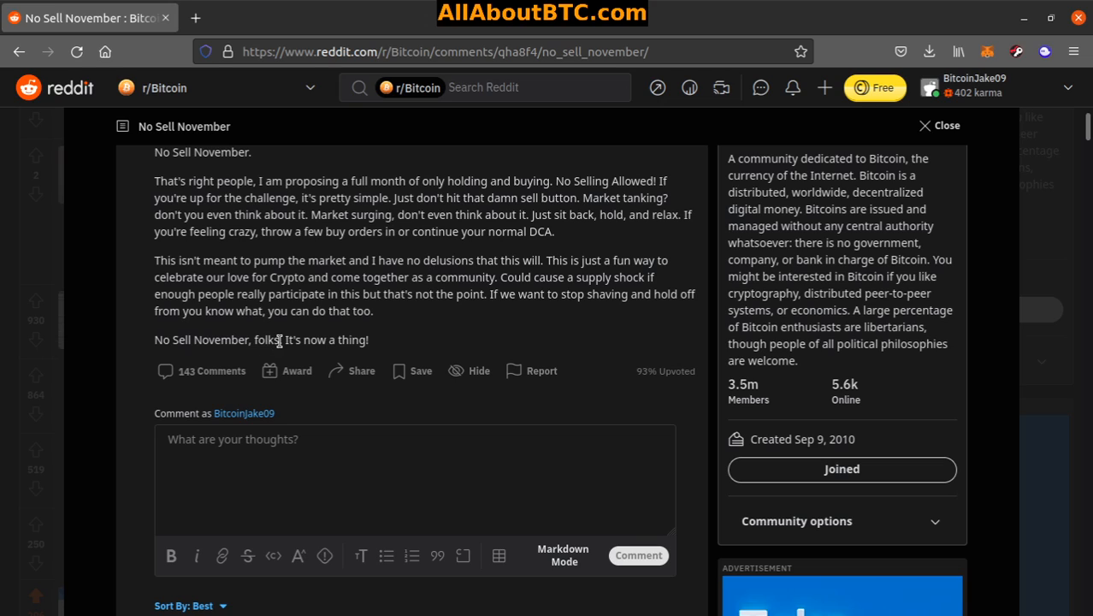
scroll(279, 339, up, 2)
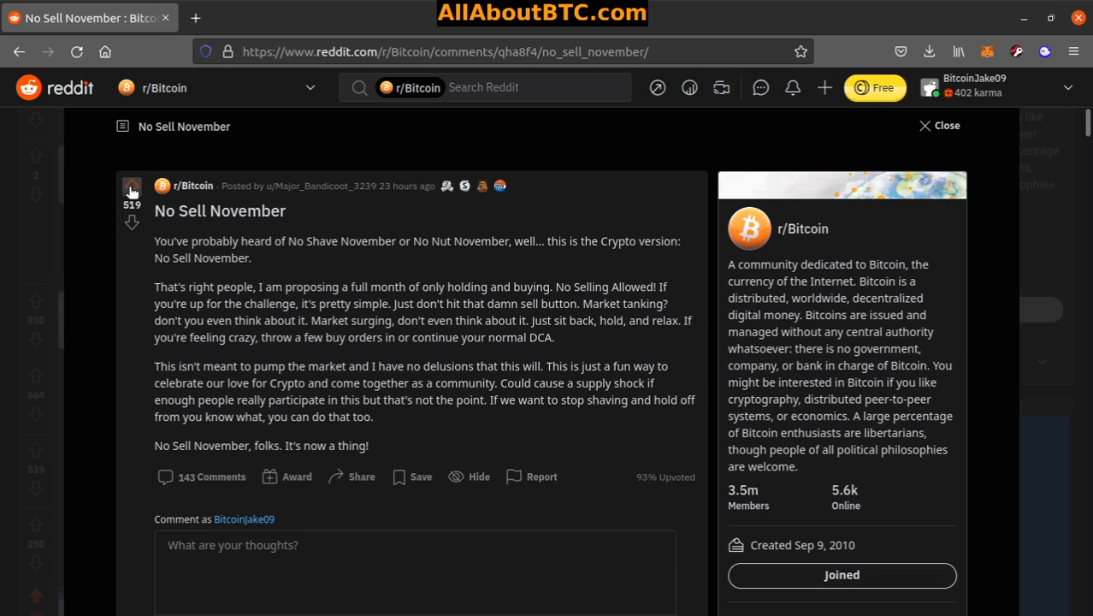
scroll(420, 314, down, 1)
scroll(453, 314, down, 4)
scroll(453, 314, down, 3)
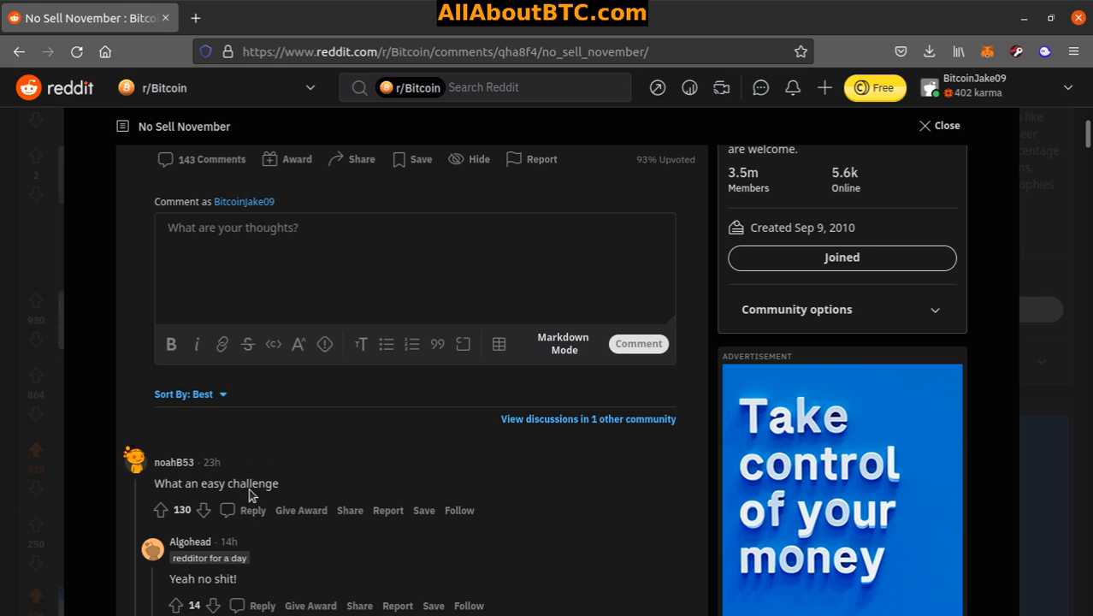
click(160, 510)
scroll(205, 479, down, 4)
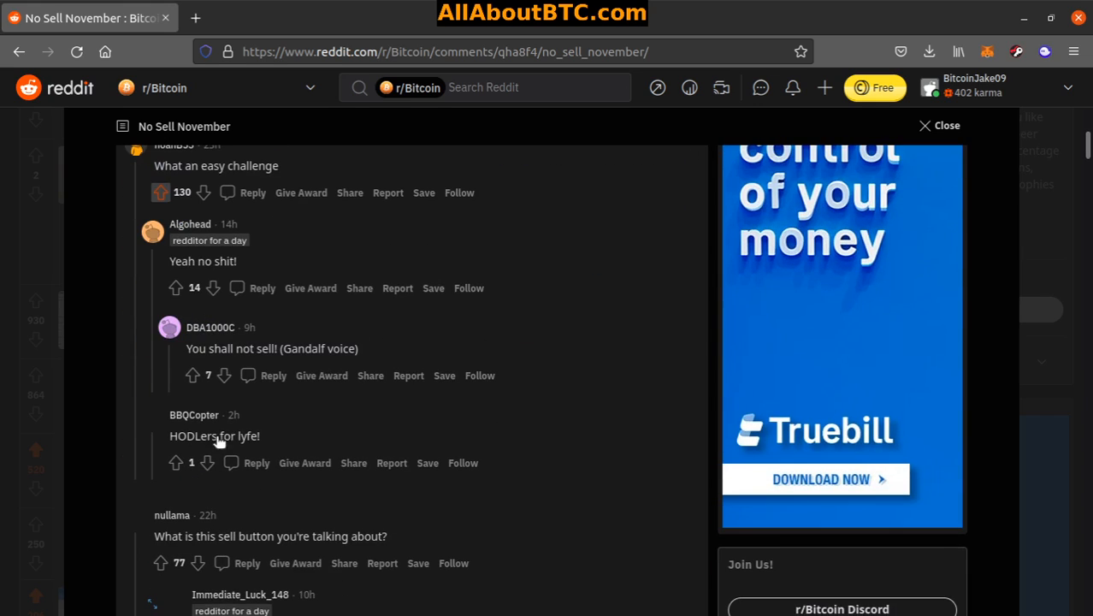
scroll(218, 439, up, 8)
scroll(197, 333, up, 3)
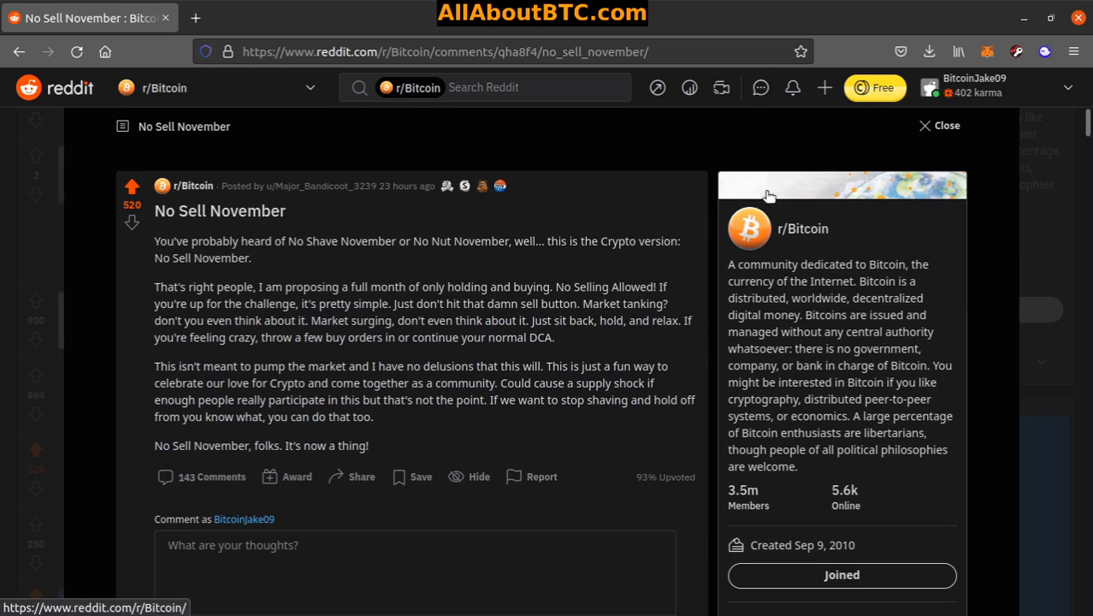
Step: Close No Sell November, then upvote the Bears keeping btc below 60k post and close it
click(940, 126)
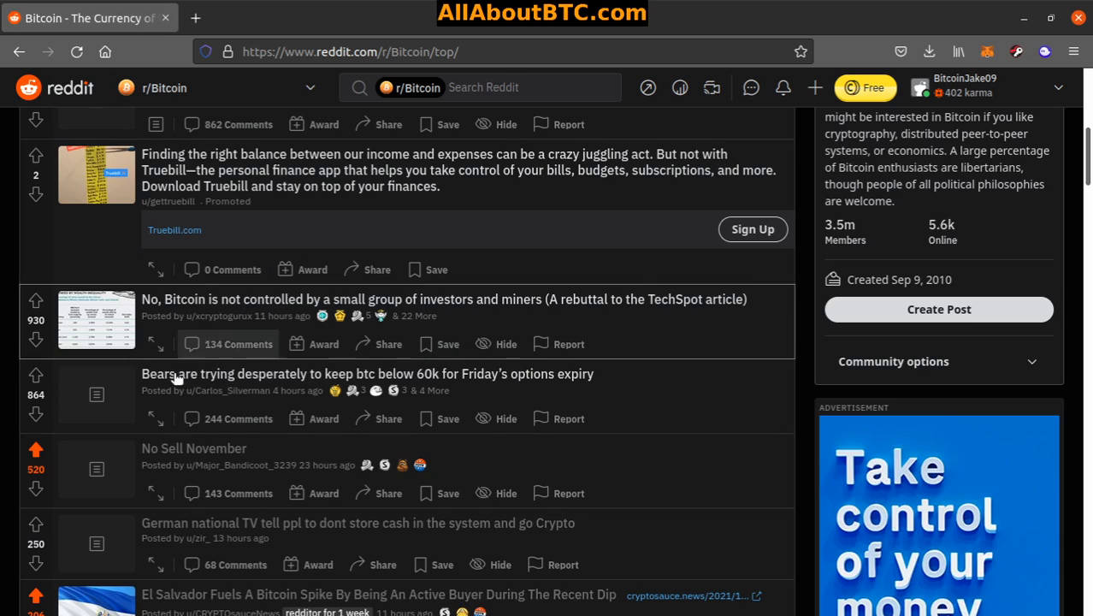
scroll(178, 377, up, 2)
scroll(257, 411, up, 1)
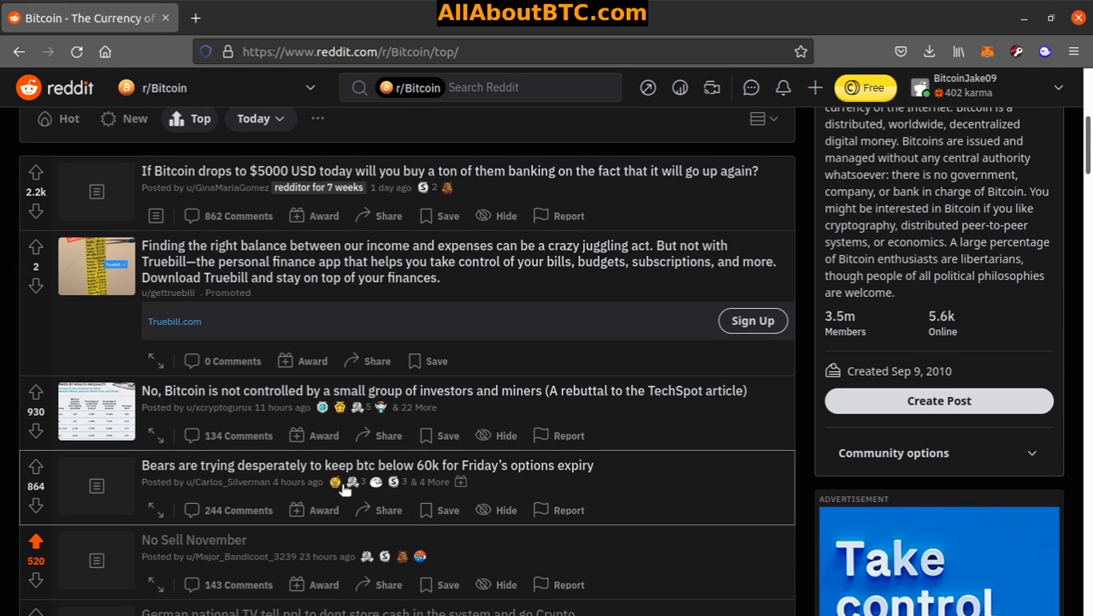
scroll(345, 486, up, 1)
scroll(345, 486, down, 1)
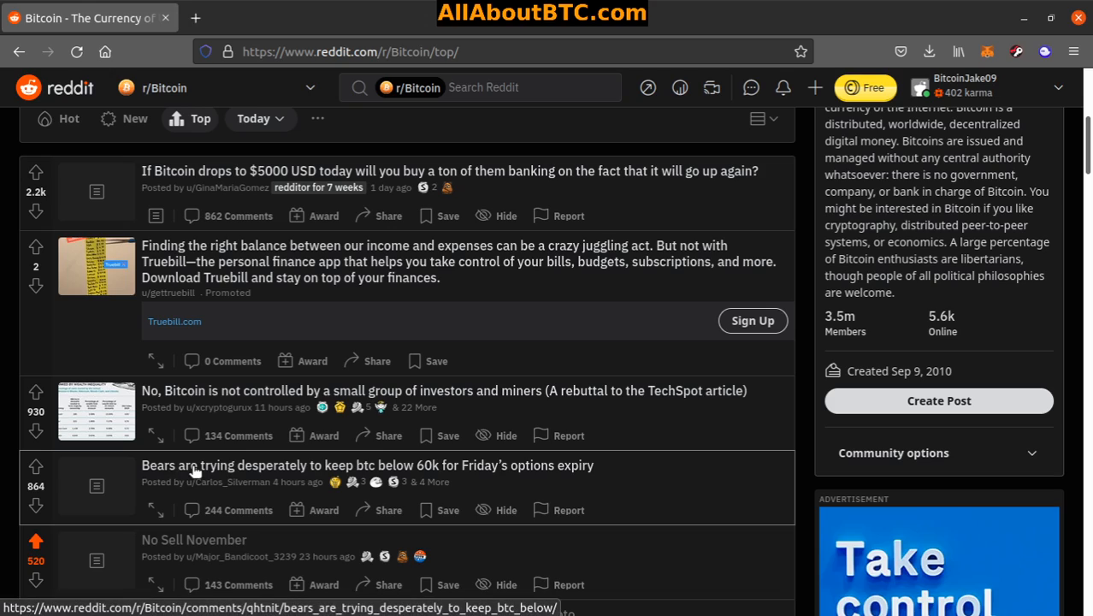
click(195, 471)
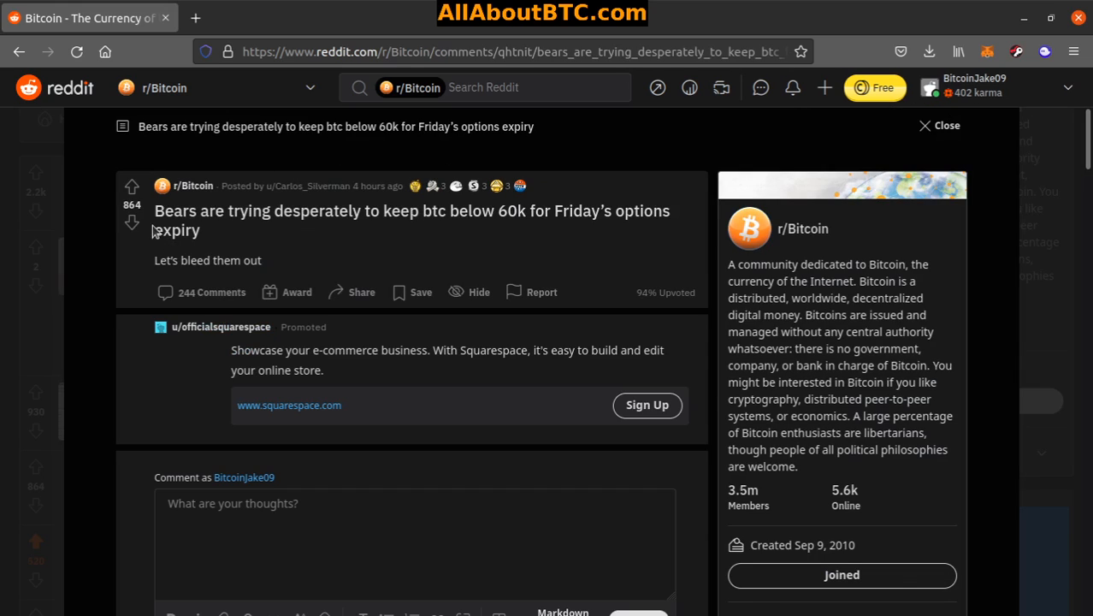
click(131, 187)
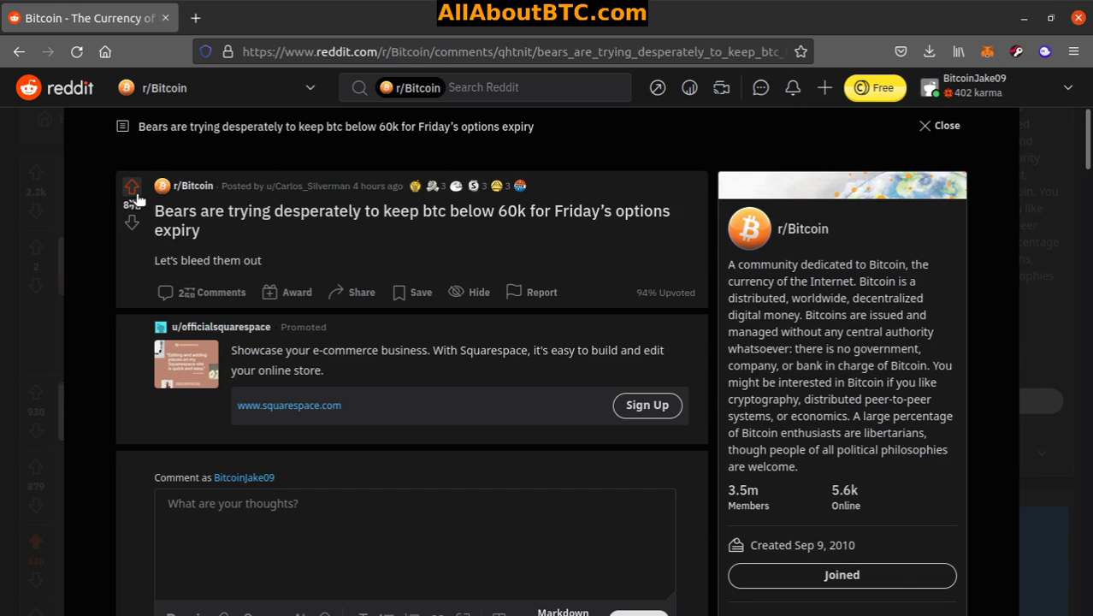
click(941, 126)
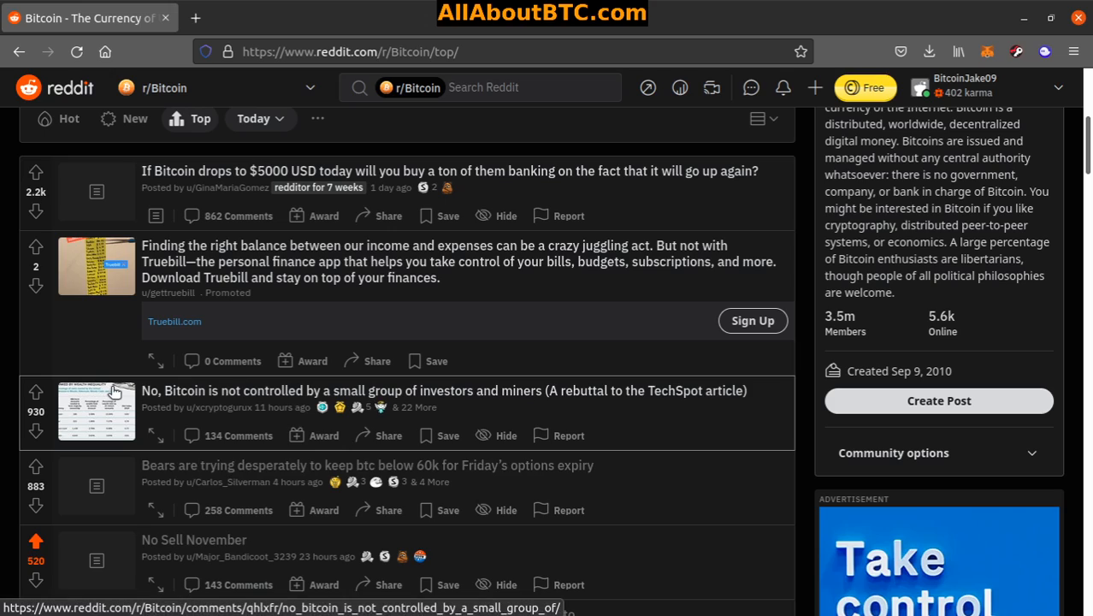
Step: Read the TechSpot rebuttal post saying Bitcoin is not controlled by investors and miners
click(184, 393)
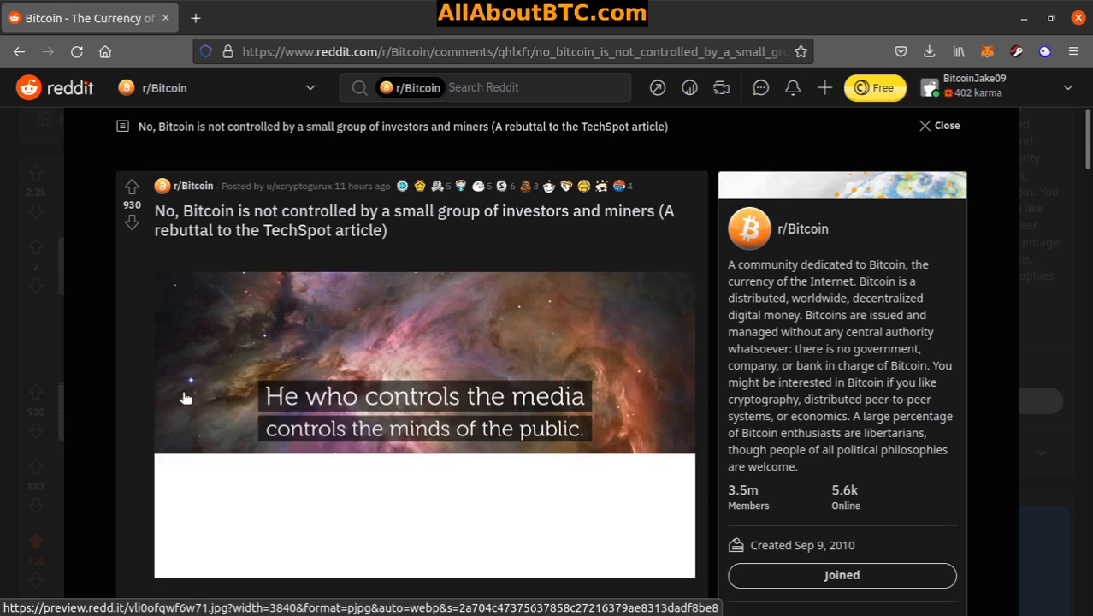
scroll(537, 412, down, 1)
scroll(537, 412, down, 1)
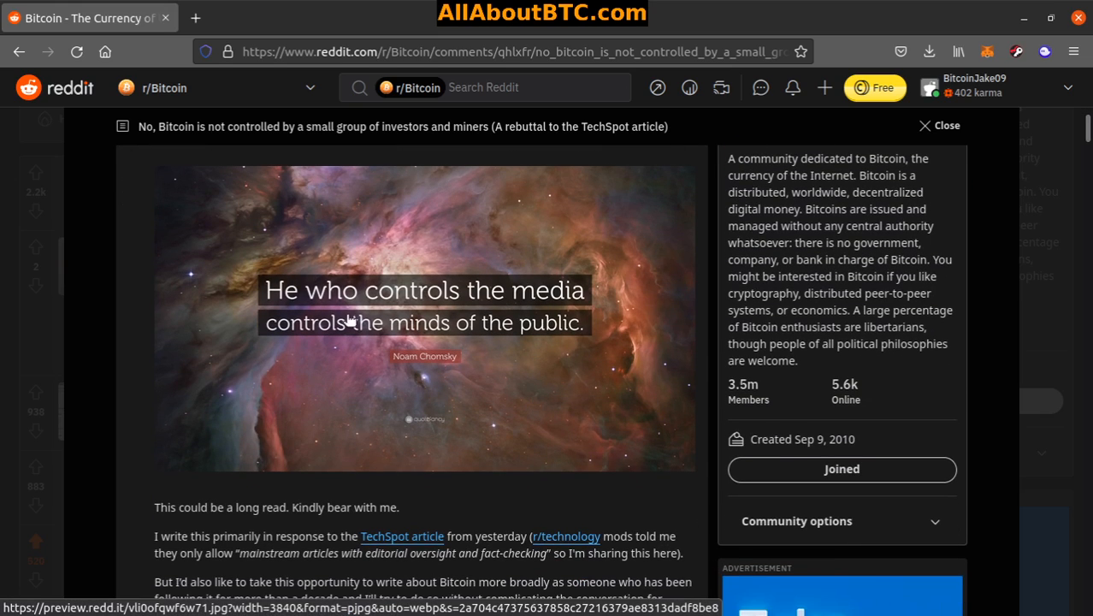
scroll(472, 340, down, 5)
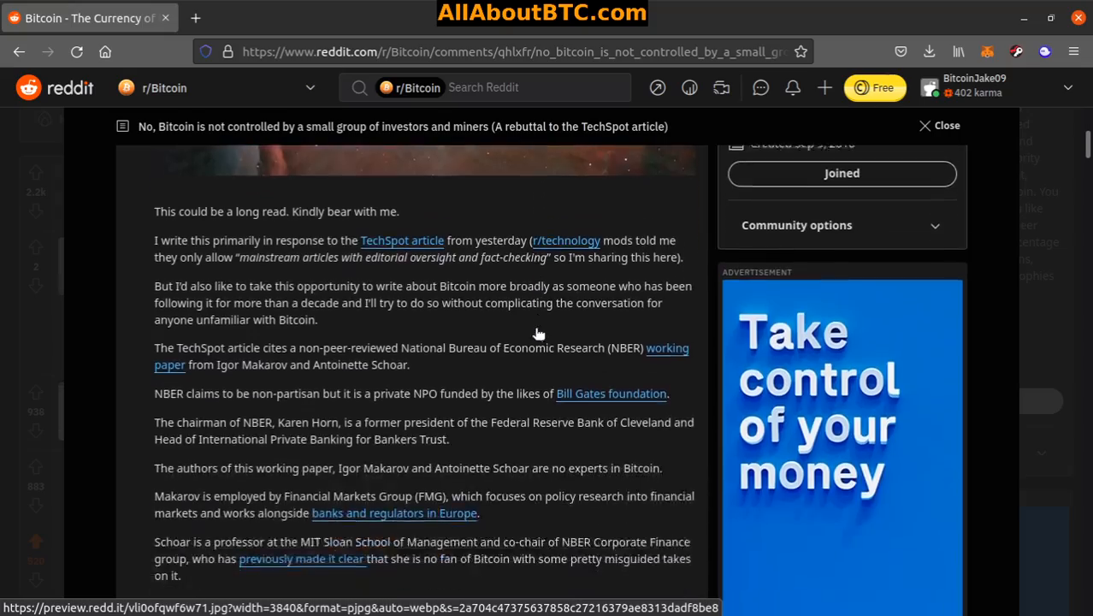
scroll(472, 340, down, 5)
scroll(475, 335, down, 3)
scroll(477, 332, down, 5)
scroll(478, 332, down, 5)
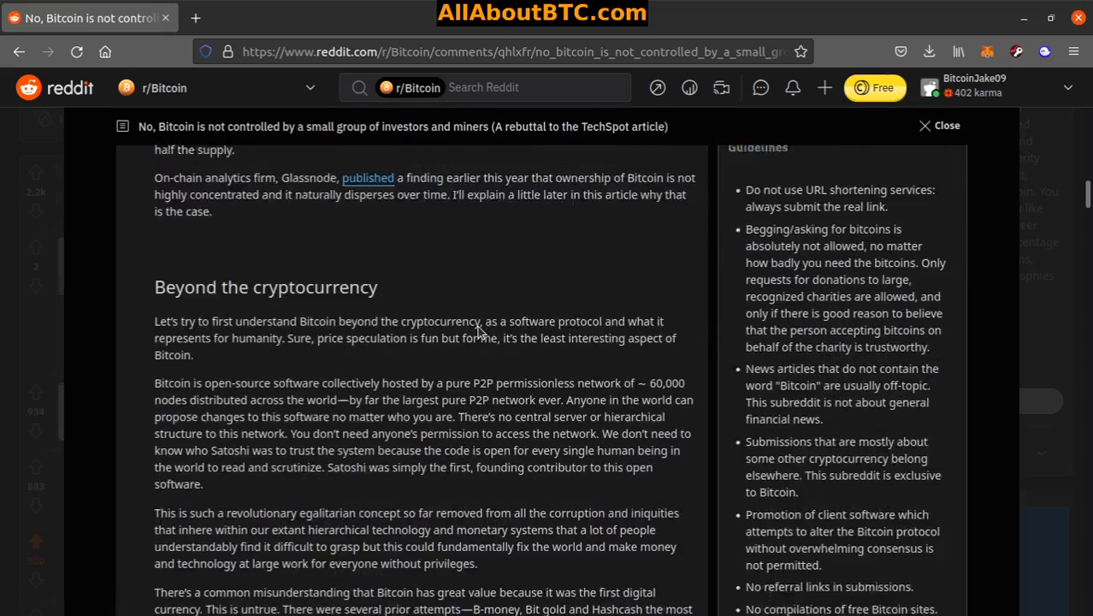
scroll(478, 332, down, 3)
scroll(476, 326, down, 2)
scroll(476, 326, down, 5)
scroll(475, 325, down, 4)
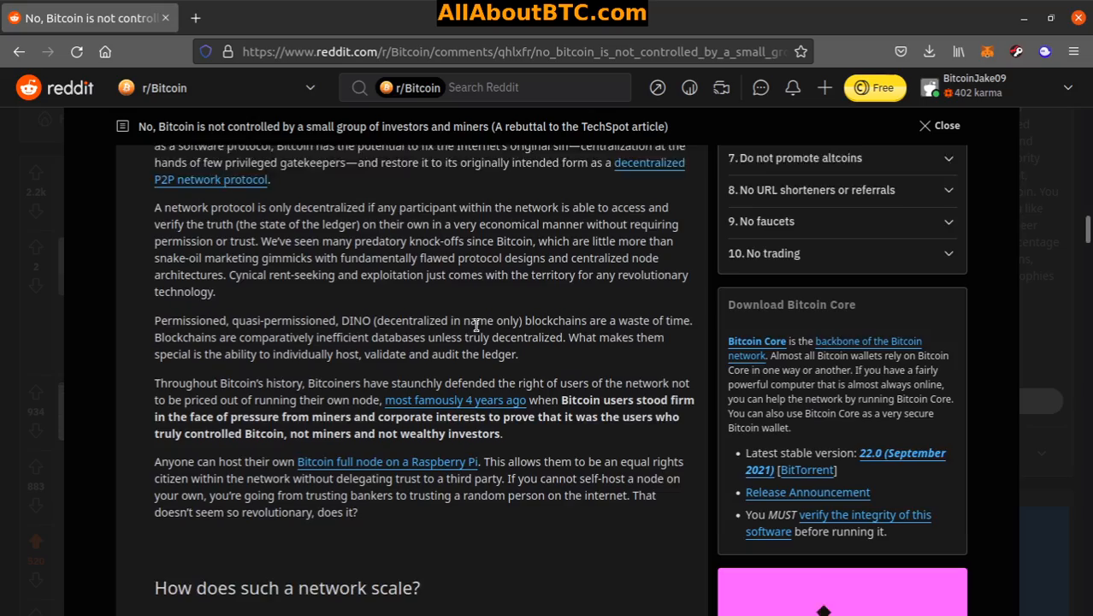
scroll(475, 325, down, 2)
scroll(476, 325, down, 2)
scroll(476, 326, down, 4)
scroll(475, 325, down, 4)
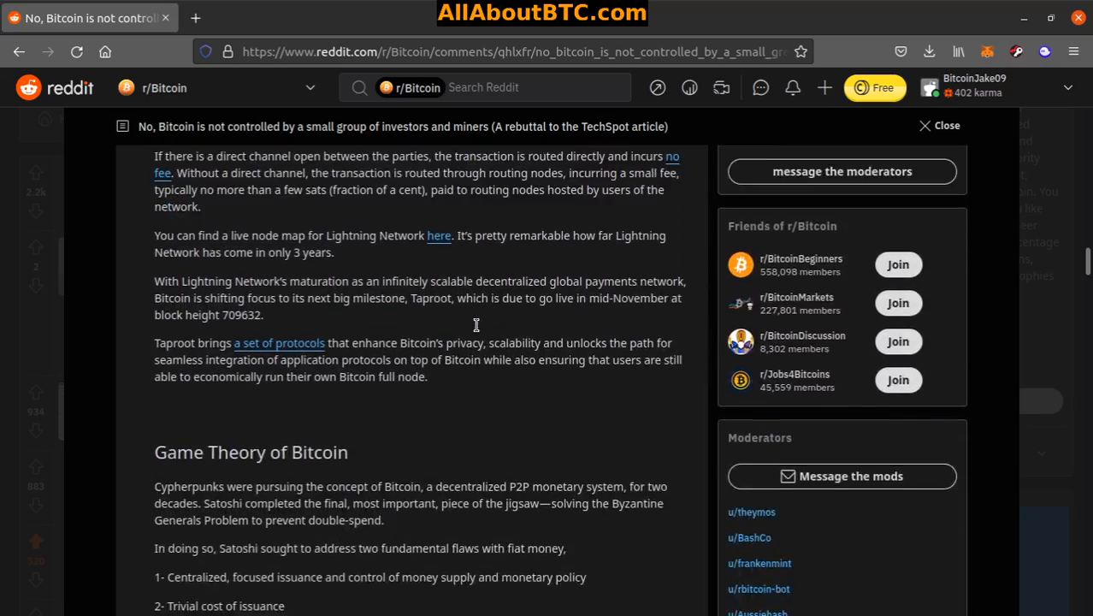
scroll(476, 325, down, 2)
scroll(476, 325, down, 2)
scroll(476, 325, down, 5)
scroll(476, 325, down, 3)
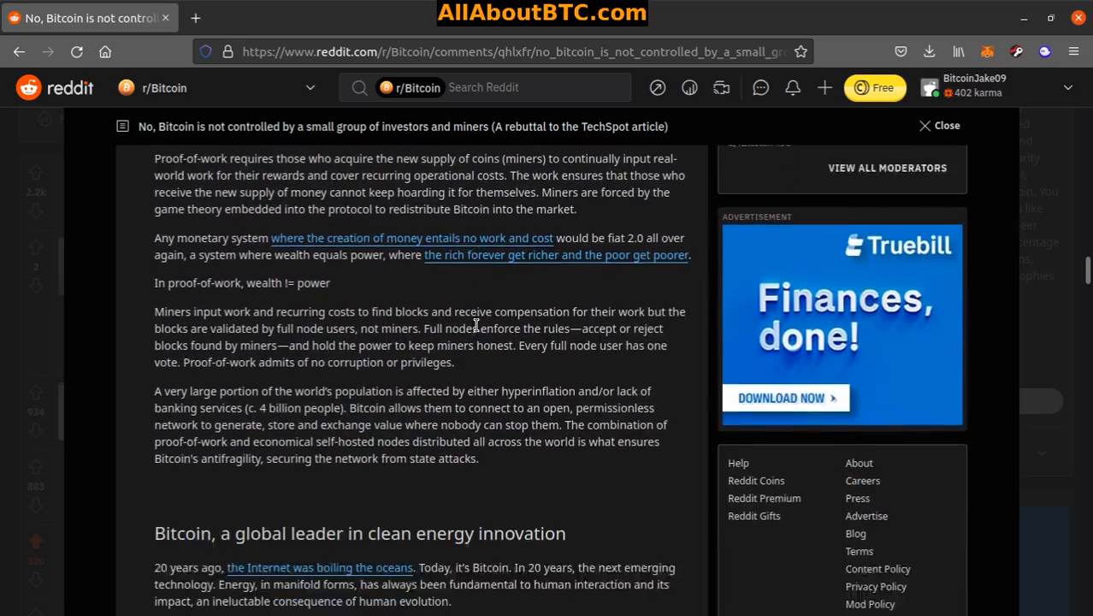
scroll(476, 325, down, 4)
scroll(475, 326, down, 2)
scroll(476, 328, down, 5)
scroll(475, 327, down, 3)
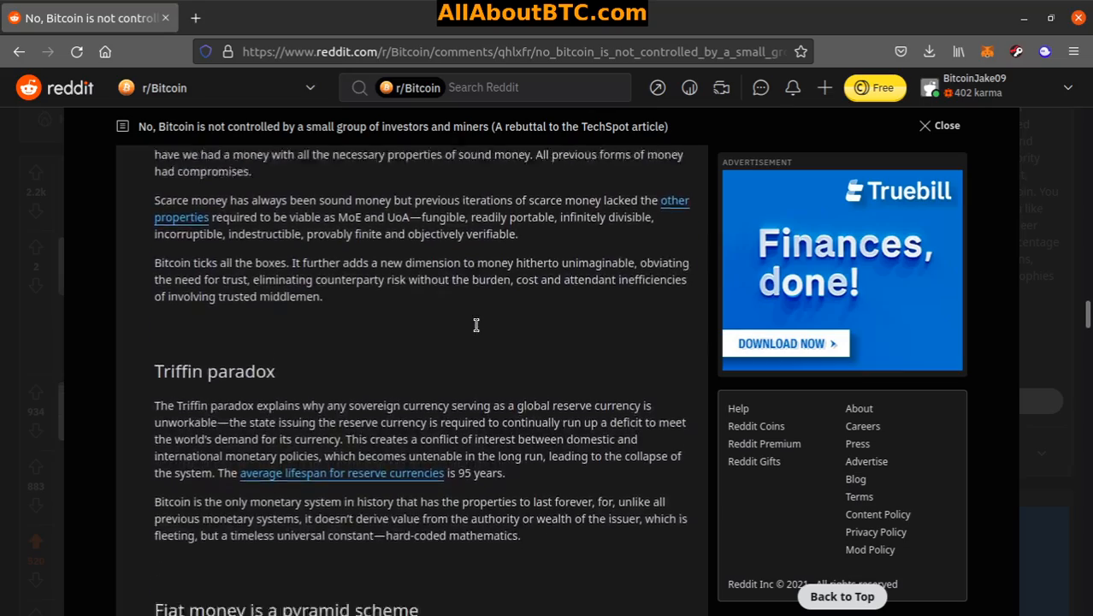
scroll(476, 328, down, 4)
scroll(475, 327, down, 2)
scroll(475, 325, down, 5)
scroll(476, 325, down, 3)
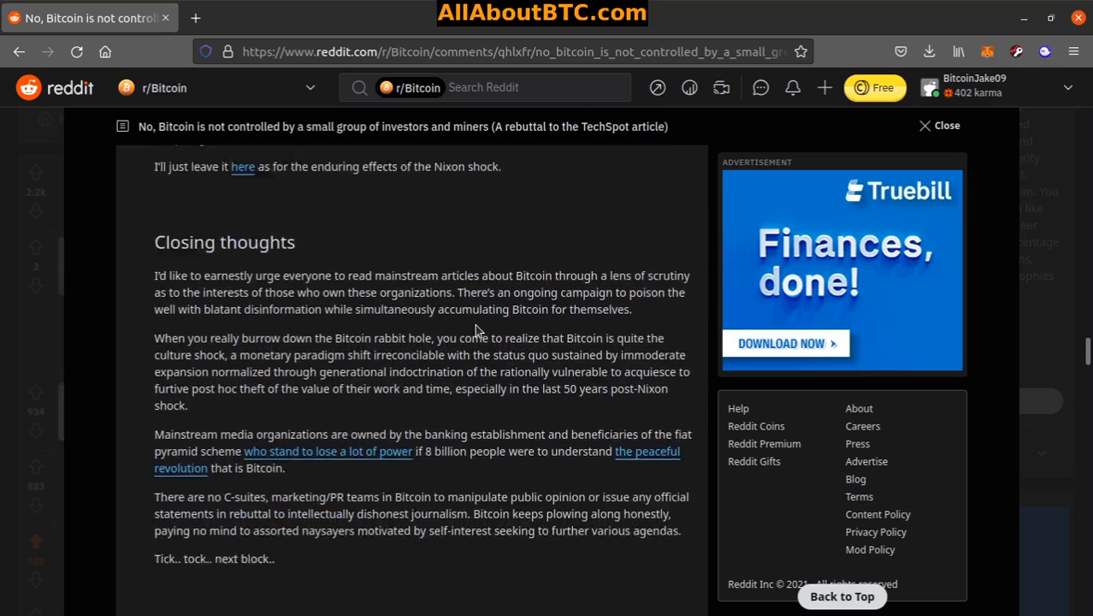
scroll(475, 325, down, 4)
scroll(475, 325, down, 2)
scroll(475, 324, down, 2)
scroll(475, 324, down, 4)
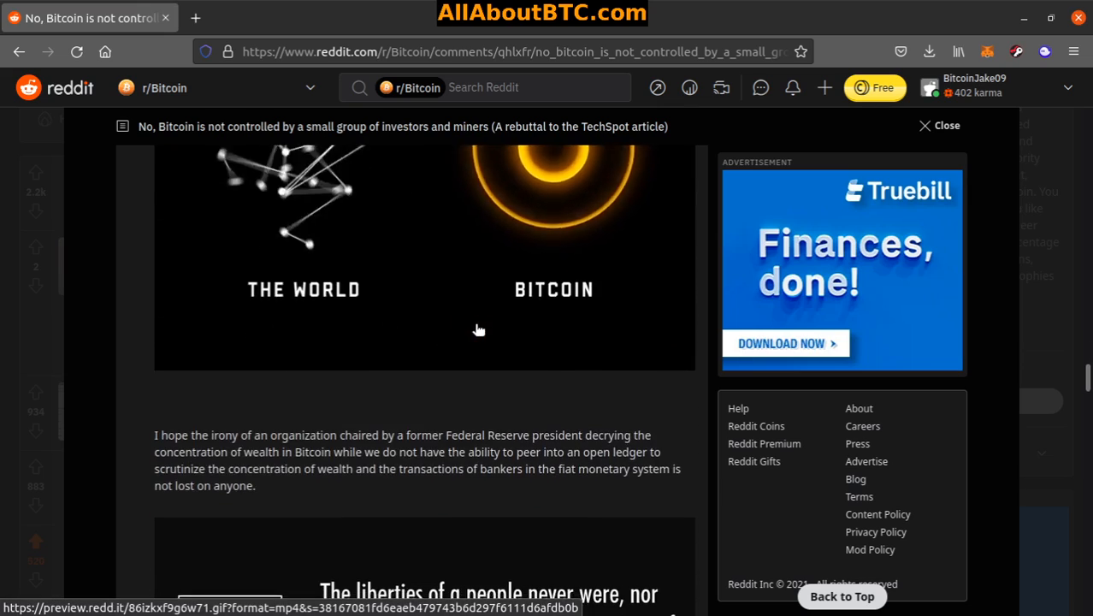
scroll(475, 325, down, 4)
scroll(474, 324, down, 4)
scroll(477, 327, up, 3)
scroll(477, 327, up, 5)
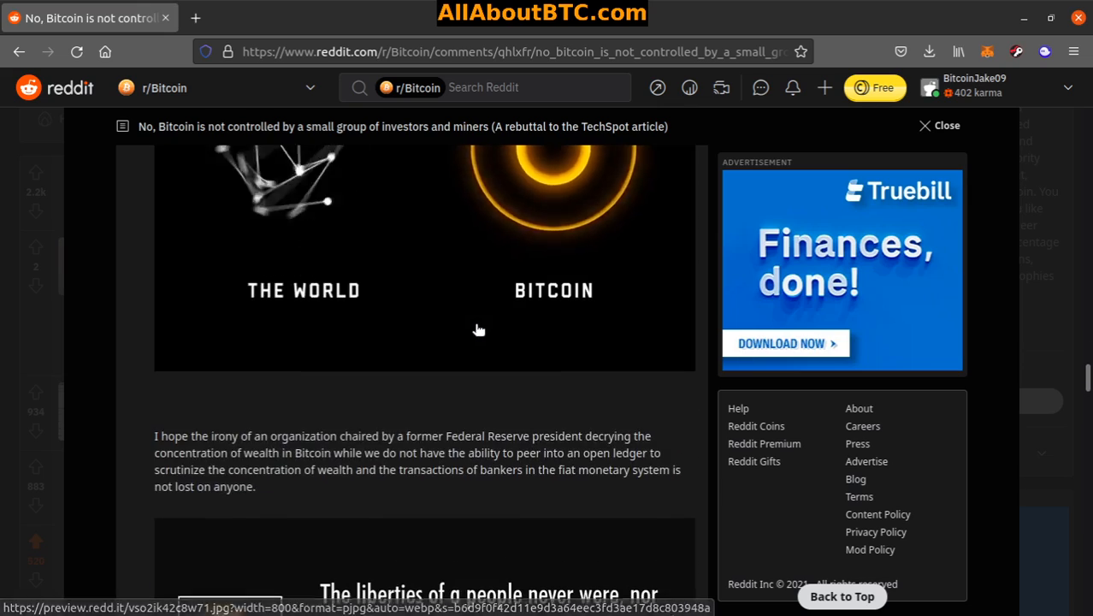
scroll(477, 328, up, 6)
scroll(477, 327, up, 6)
scroll(475, 325, up, 5)
scroll(475, 325, up, 5)
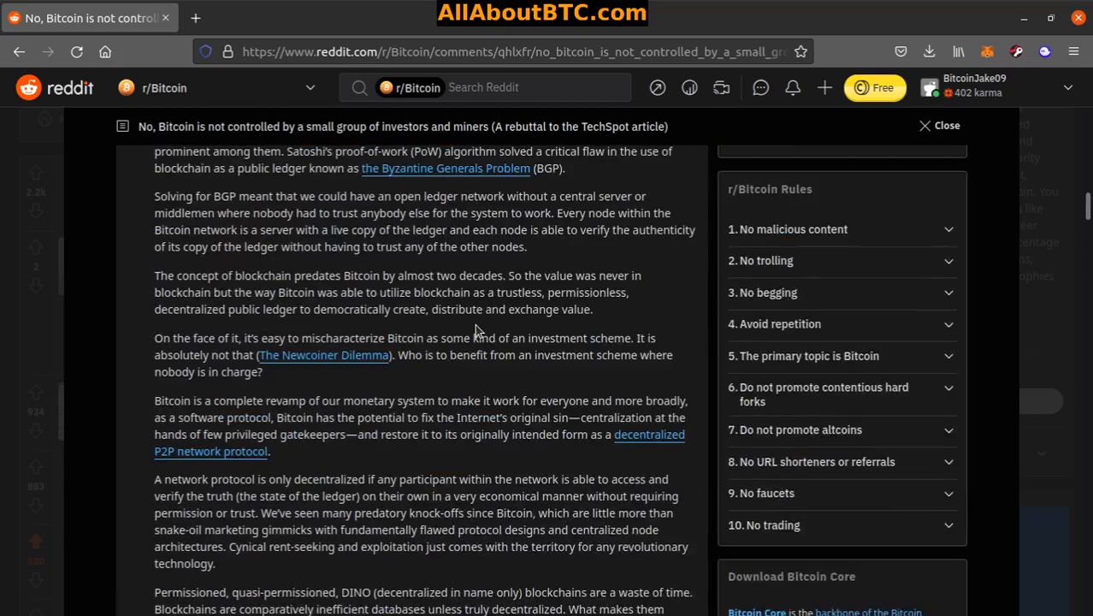
scroll(476, 325, up, 5)
scroll(475, 326, up, 6)
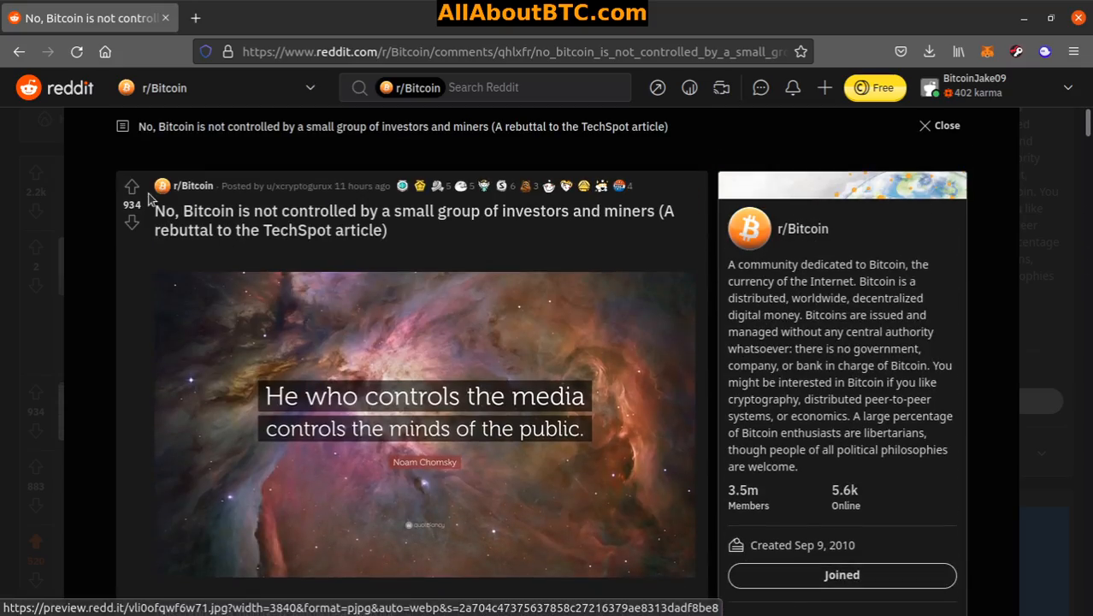
scroll(498, 257, down, 15)
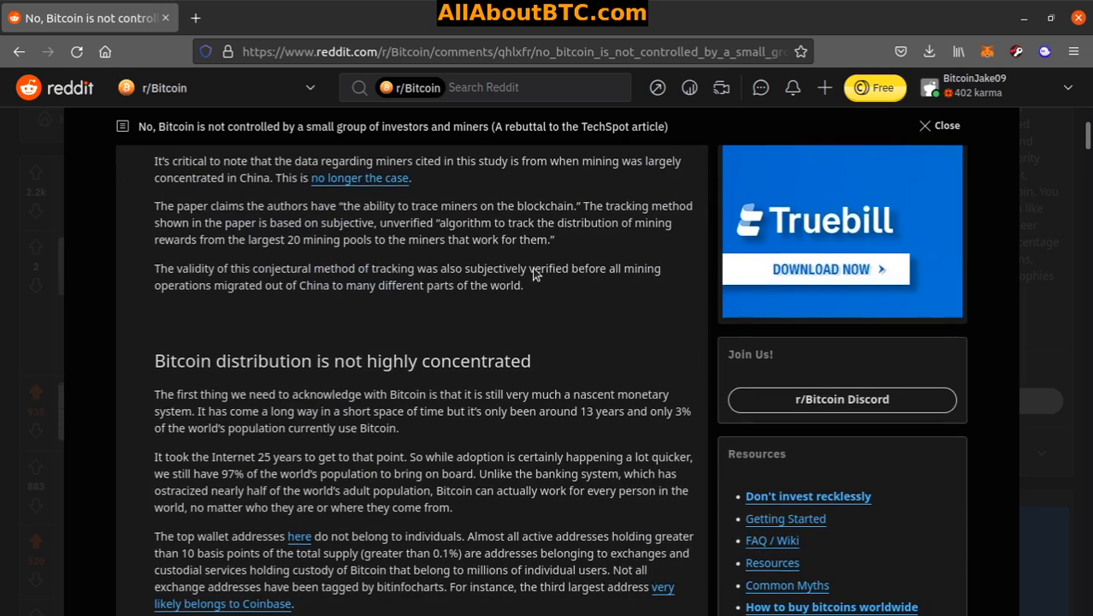
scroll(360, 406, up, 2)
scroll(360, 406, up, 15)
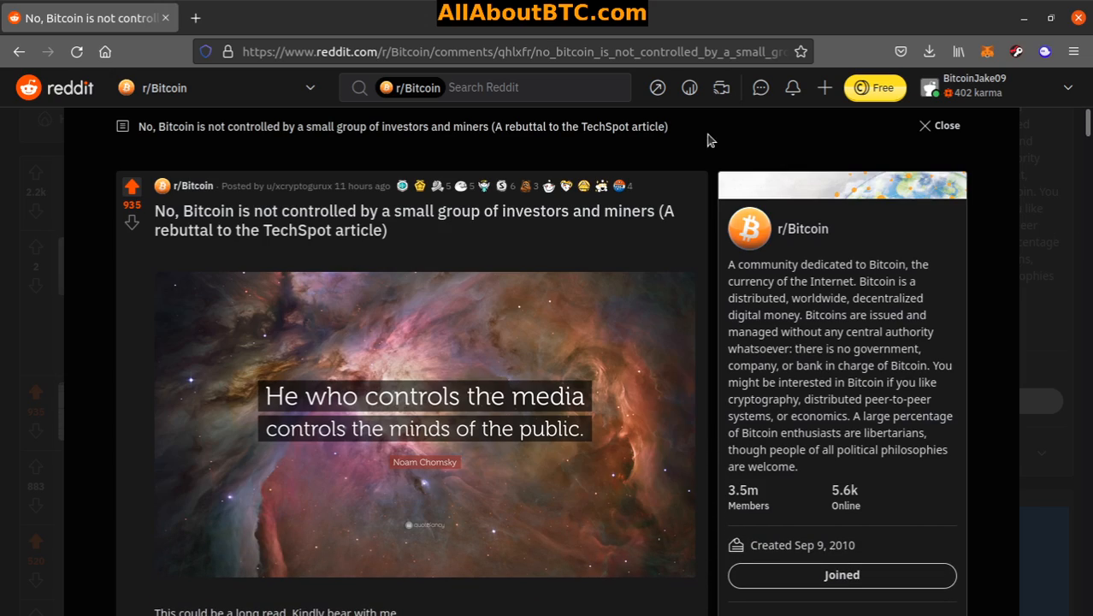
Step: Close the rebuttal post and read the 'If Bitcoin drops to $5000' post and its comments
click(945, 125)
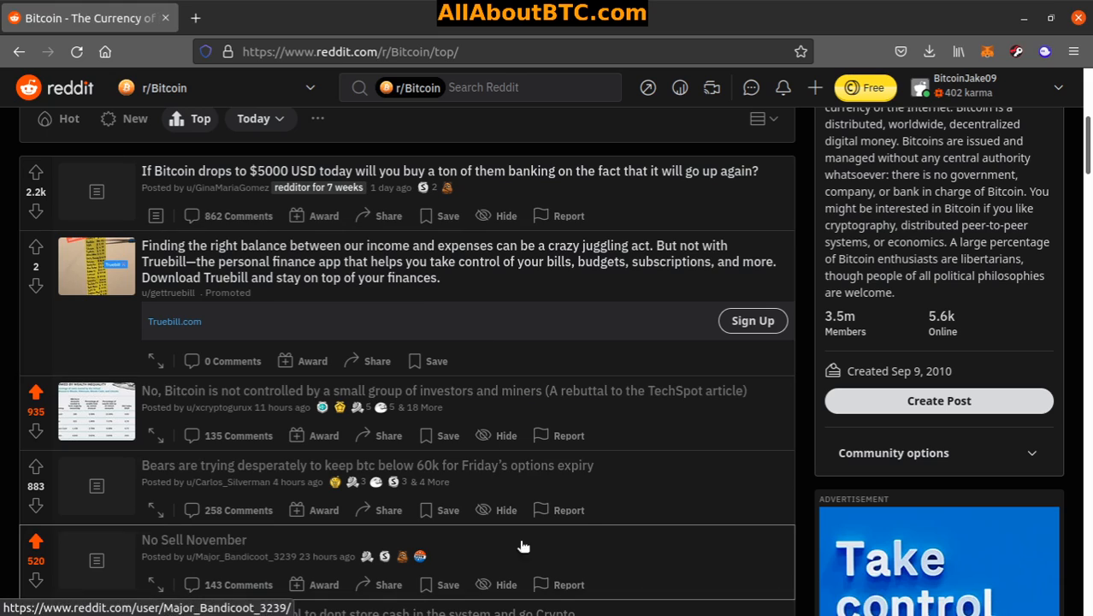
scroll(212, 161, up, 5)
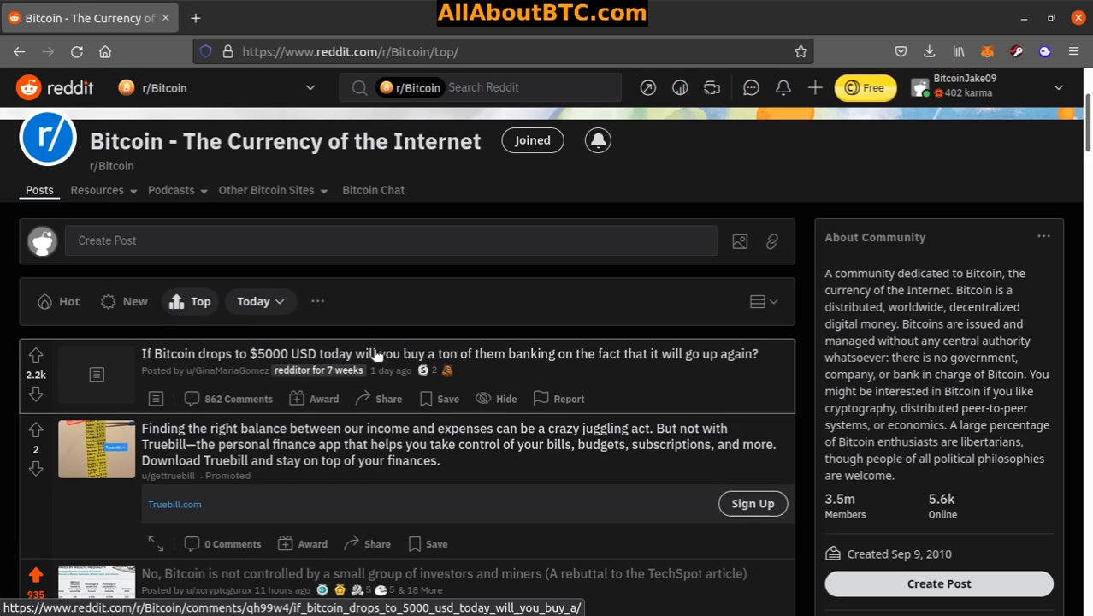
click(539, 361)
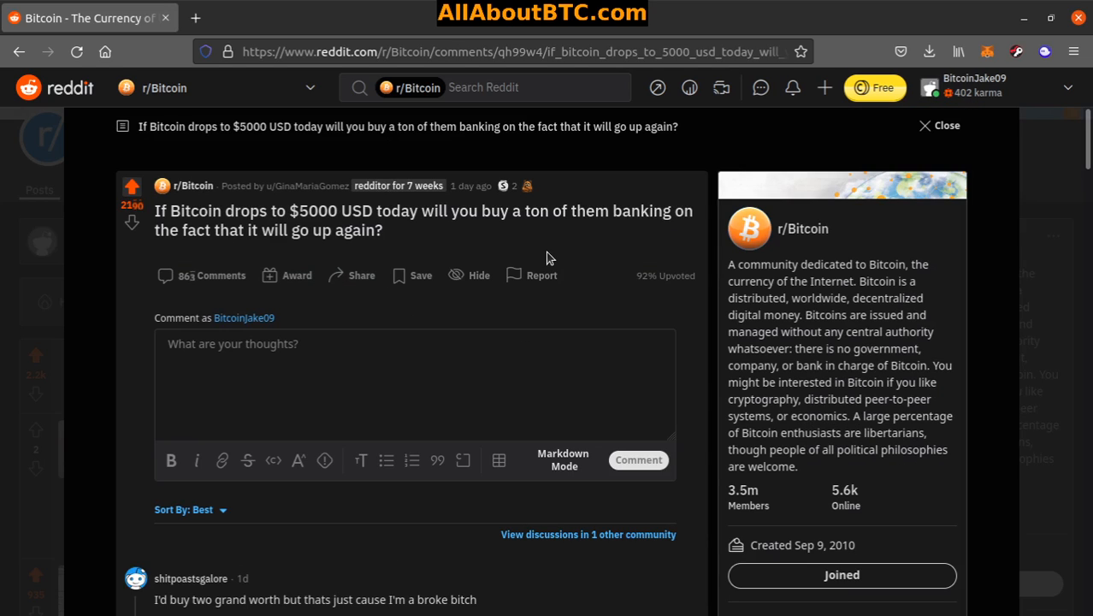
scroll(538, 248, down, 1)
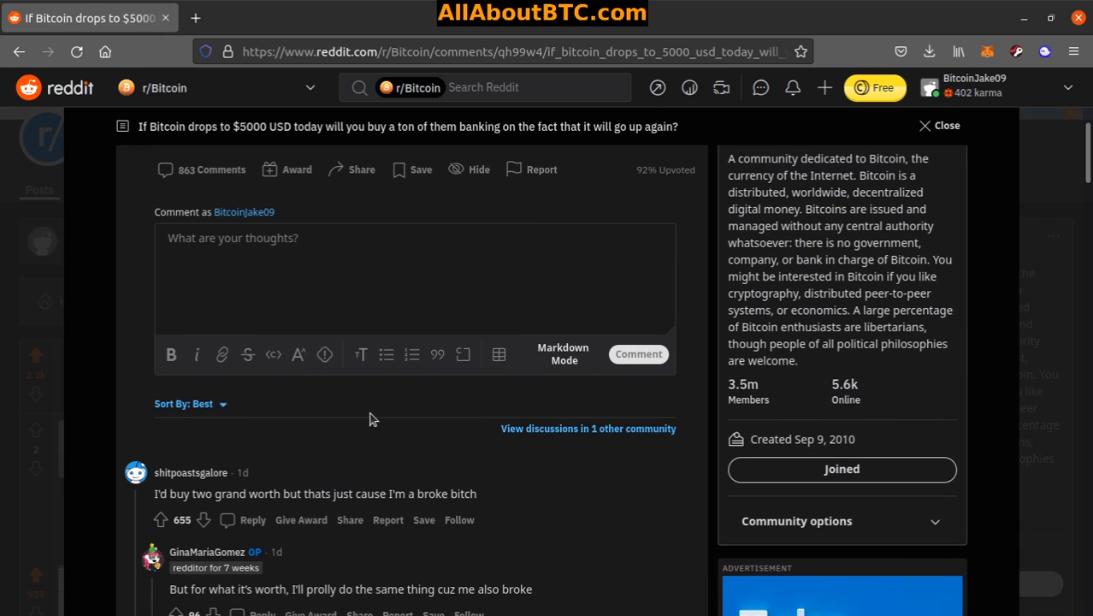
scroll(373, 419, down, 1)
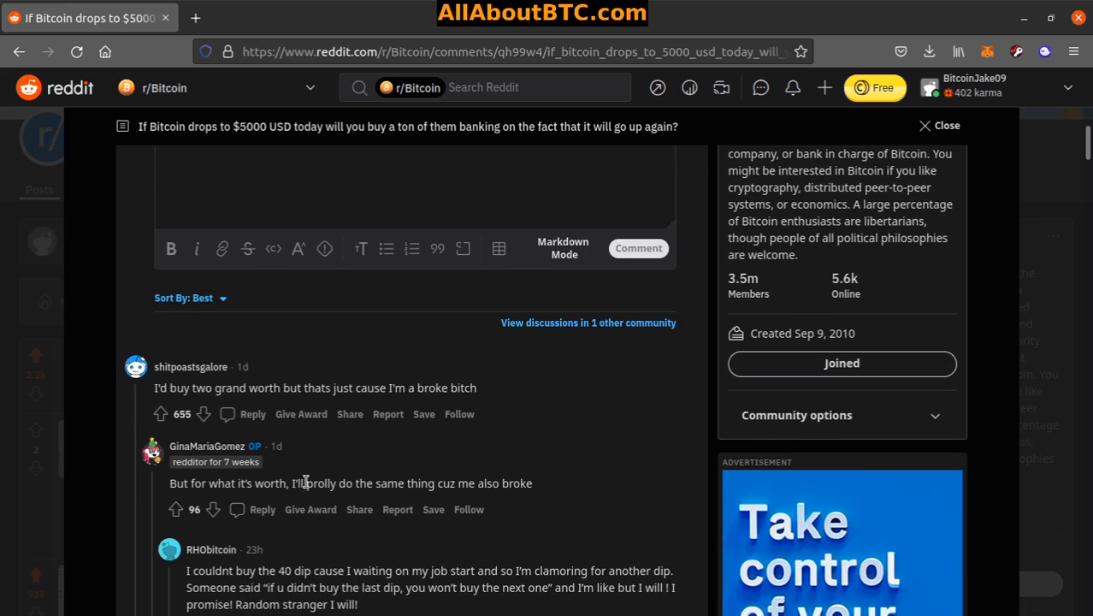
scroll(572, 468, up, 3)
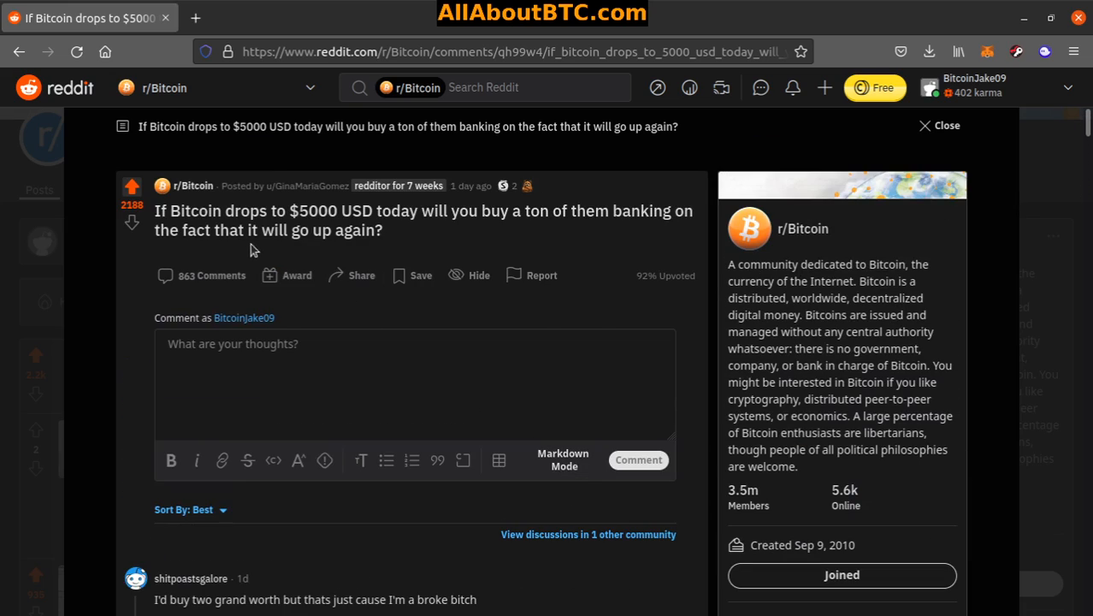
click(947, 125)
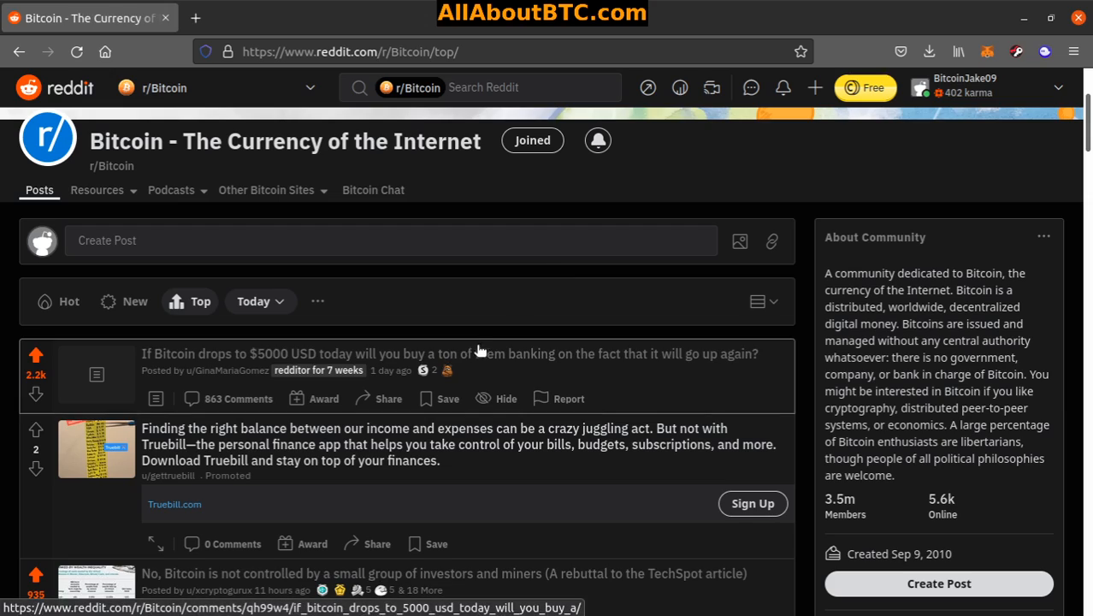